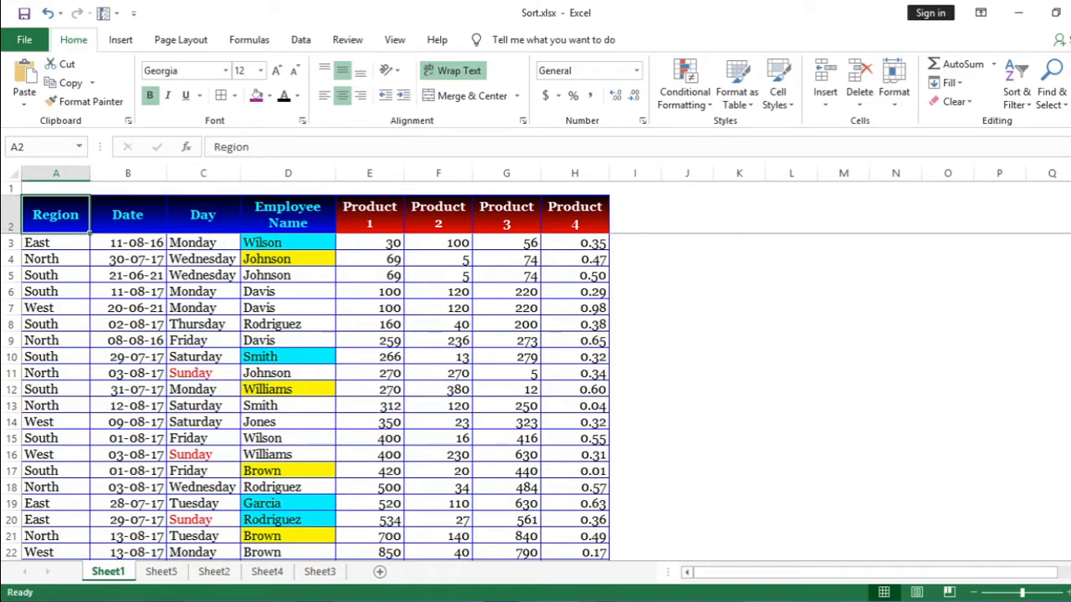
Step: Examine the table's Region, Date and Product columns and the available sort and filter commands
left_click_drag(61, 244, 47, 325)
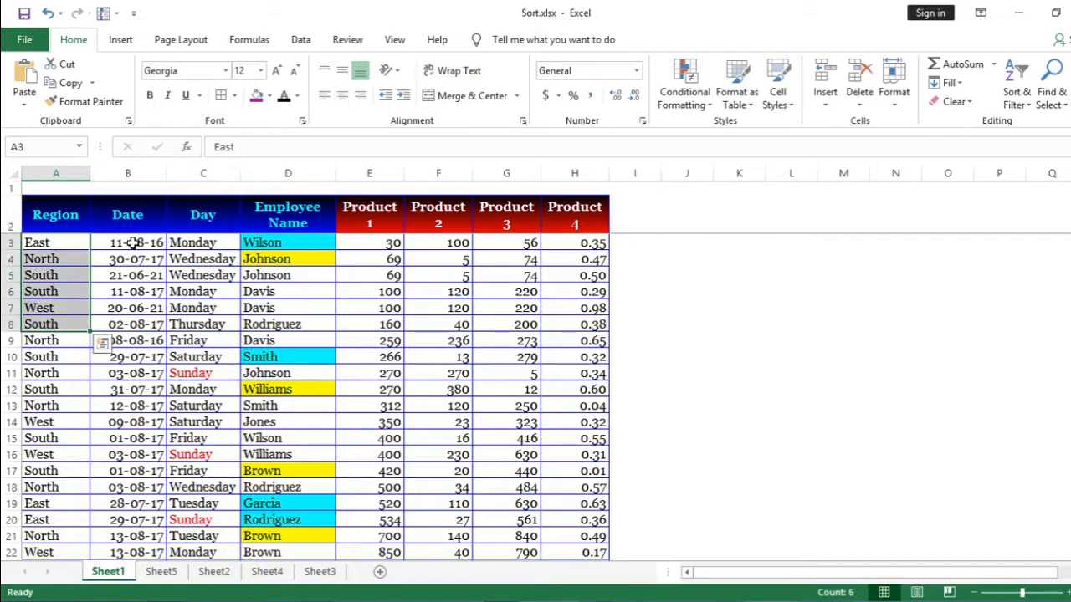
left_click_drag(132, 243, 114, 308)
left_click_drag(398, 243, 527, 376)
left_click_drag(590, 244, 586, 421)
left_click(574, 216)
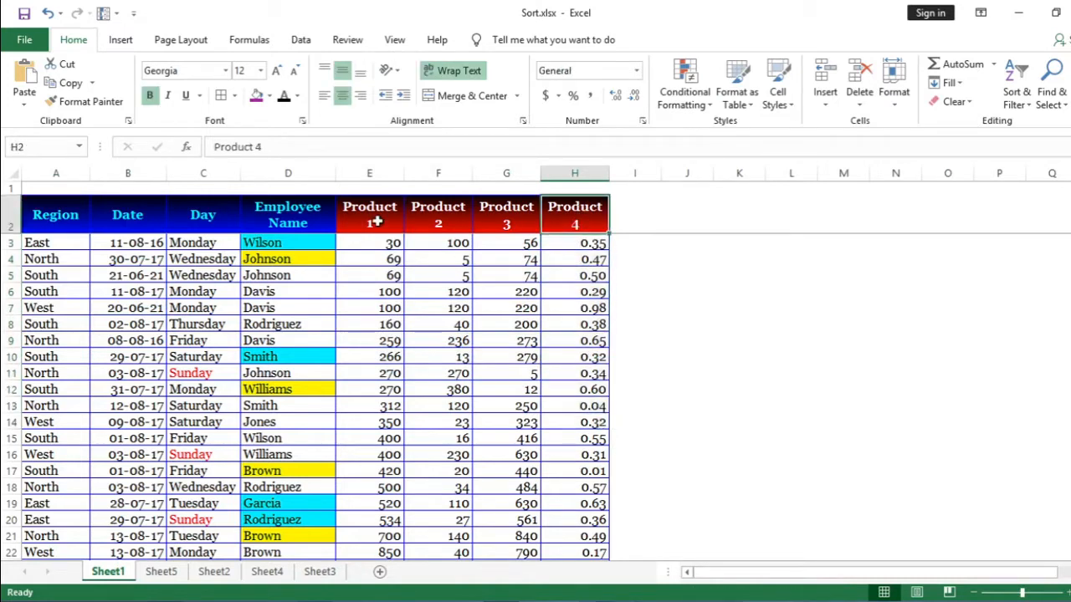
left_click(71, 218)
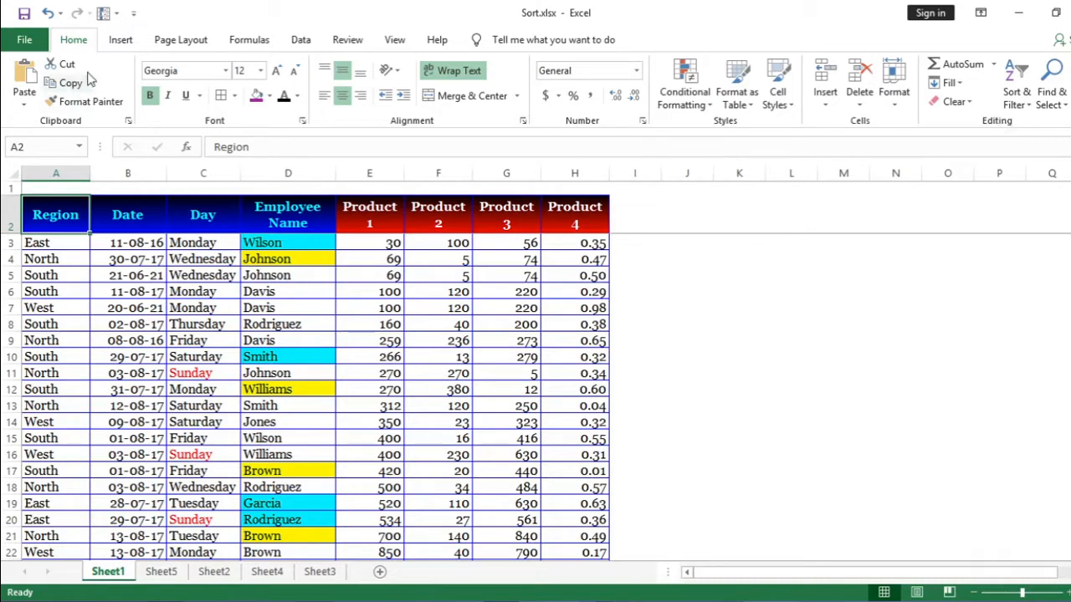
left_click(1017, 87)
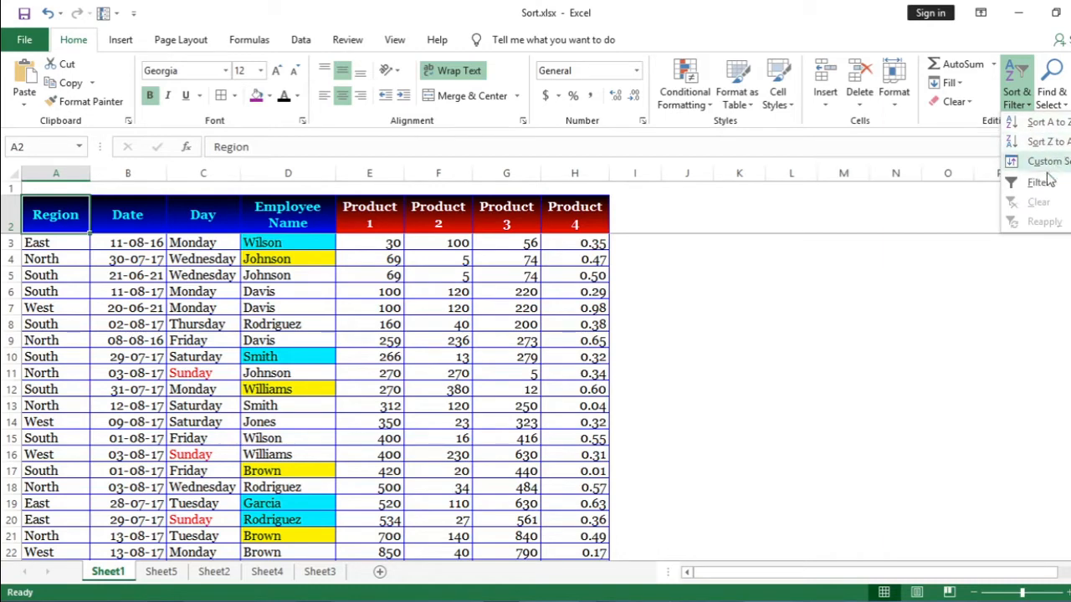
Step: Sort the table by Region from A to Z
left_click(300, 42)
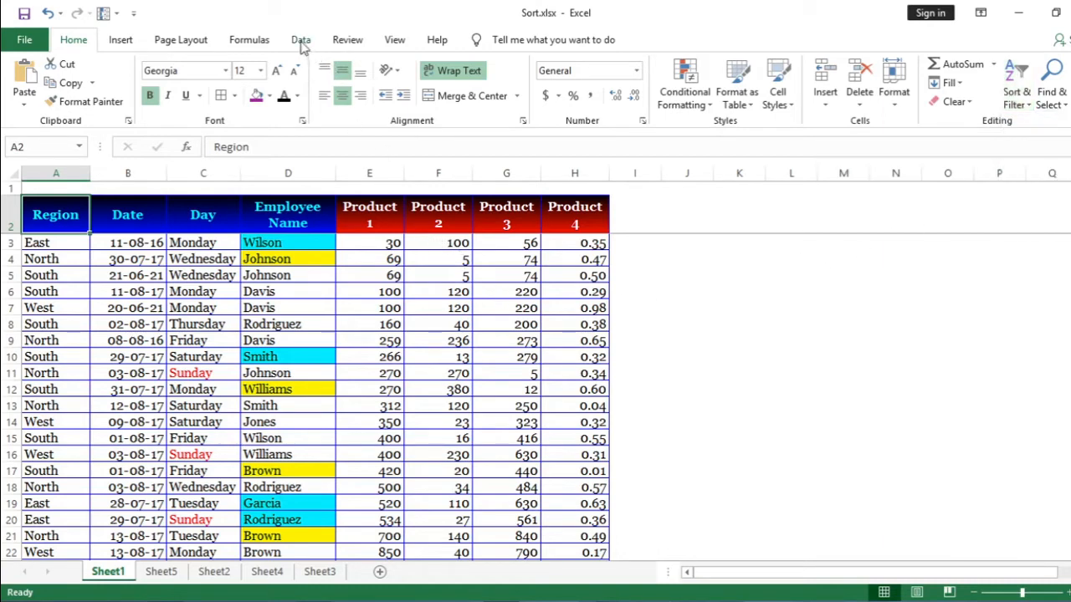
left_click(302, 42)
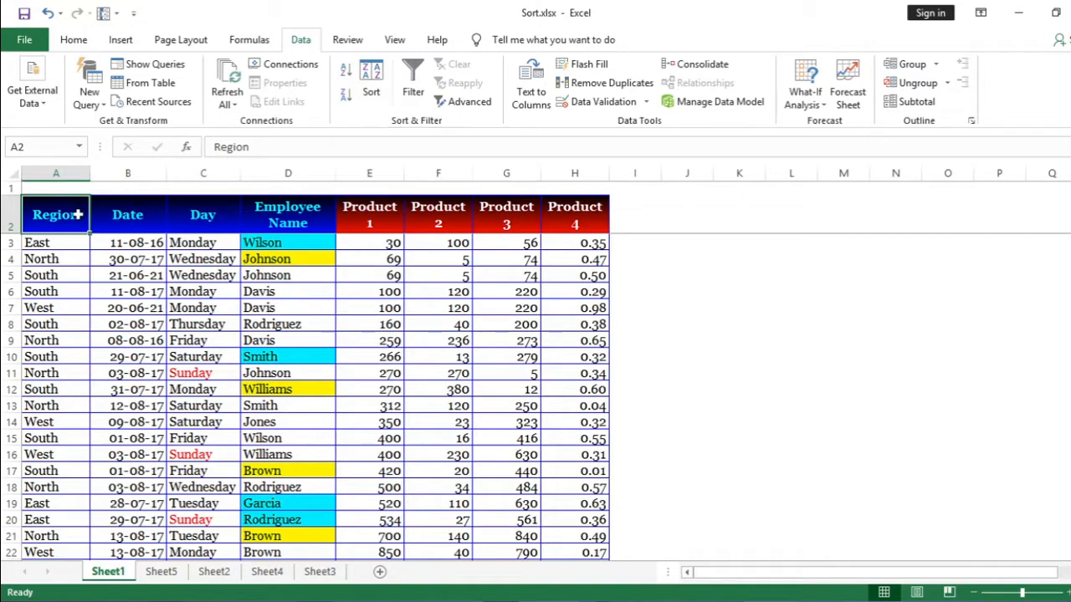
left_click_drag(79, 214, 57, 339)
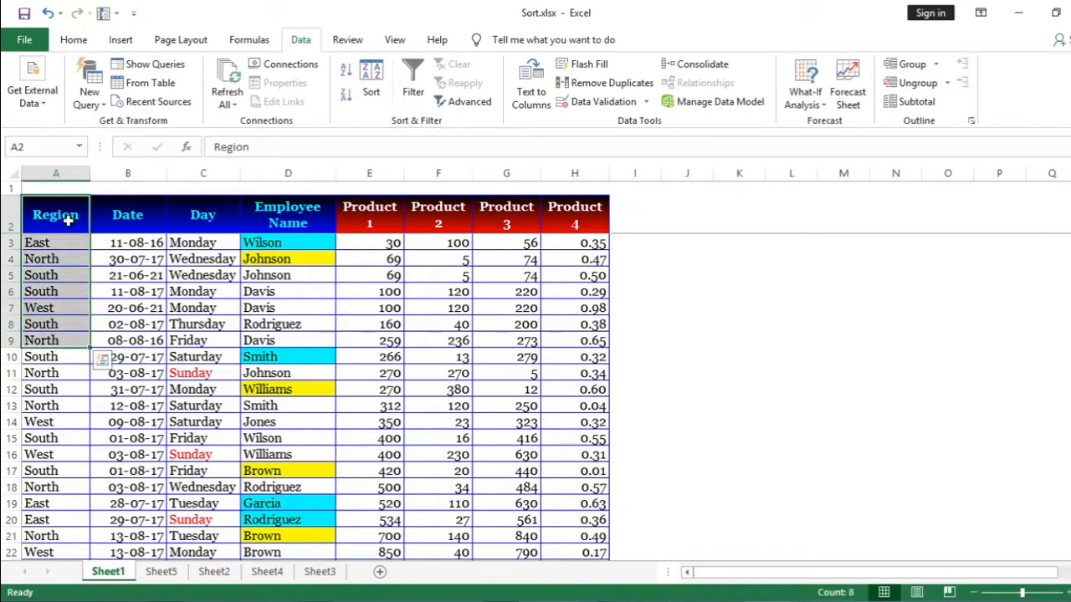
left_click(67, 215)
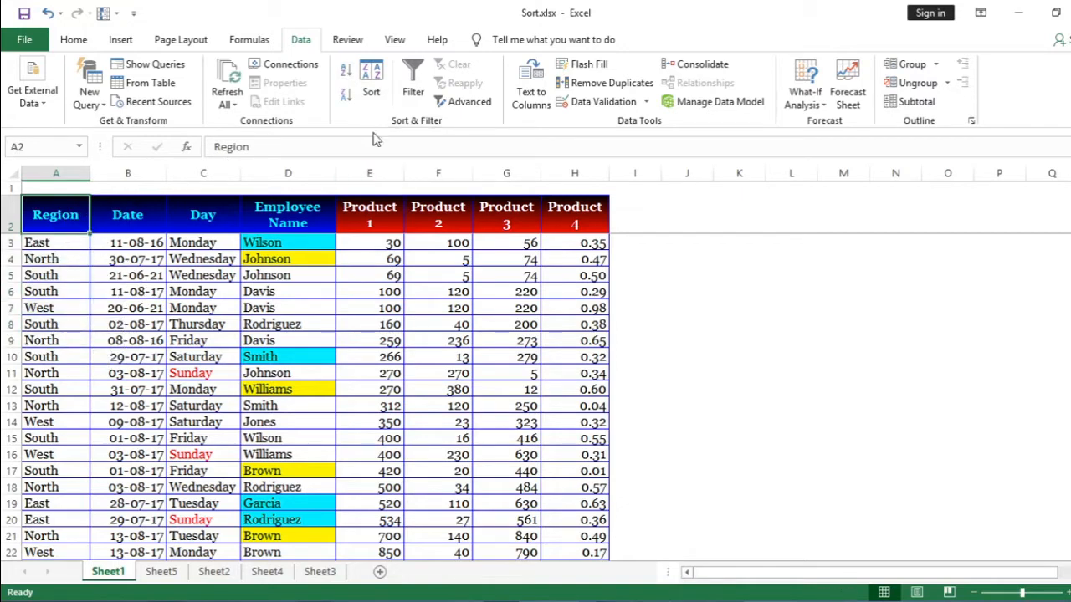
left_click(346, 74)
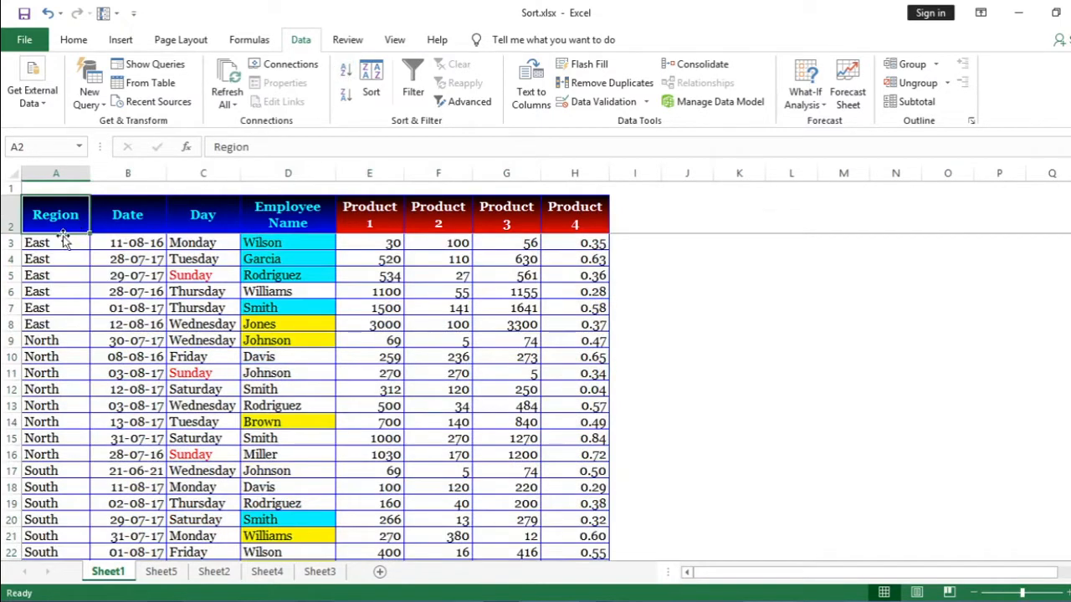
left_click_drag(62, 243, 49, 439)
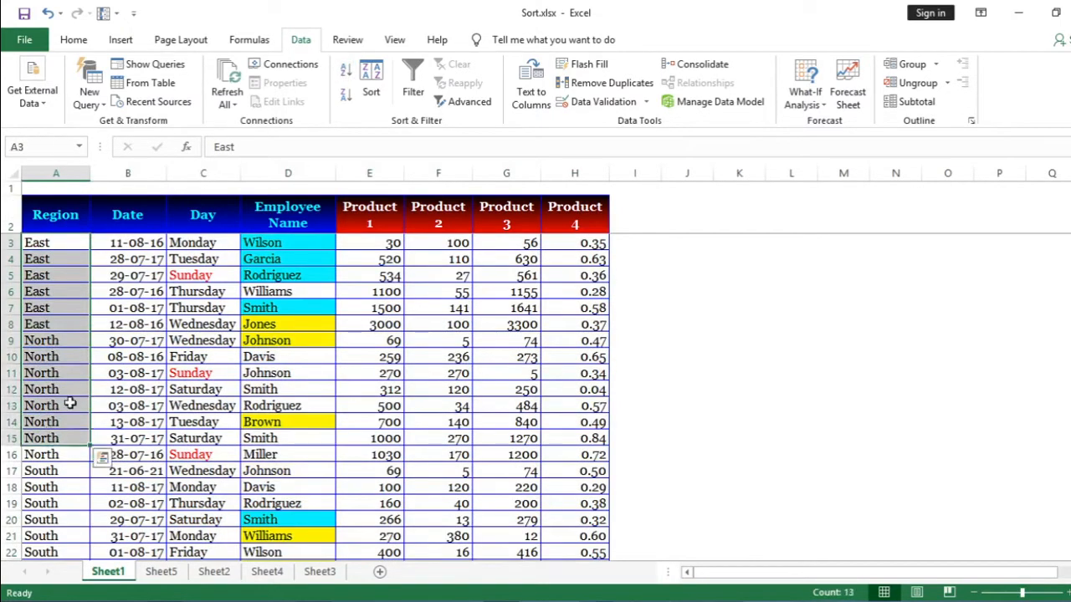
left_click(63, 223)
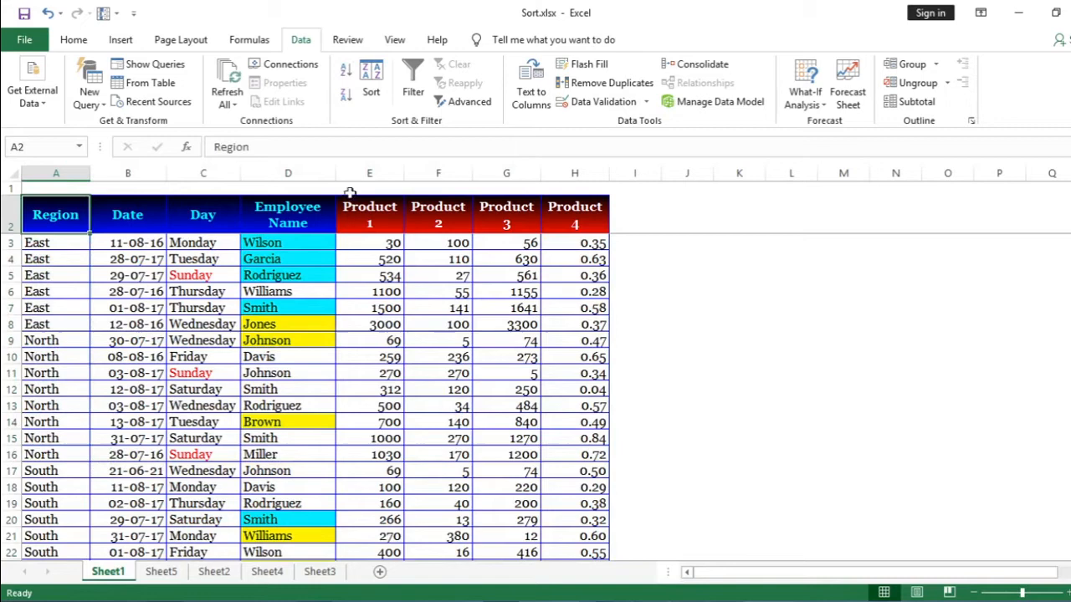
Step: Sort the table by Region from Z to A
left_click(346, 97)
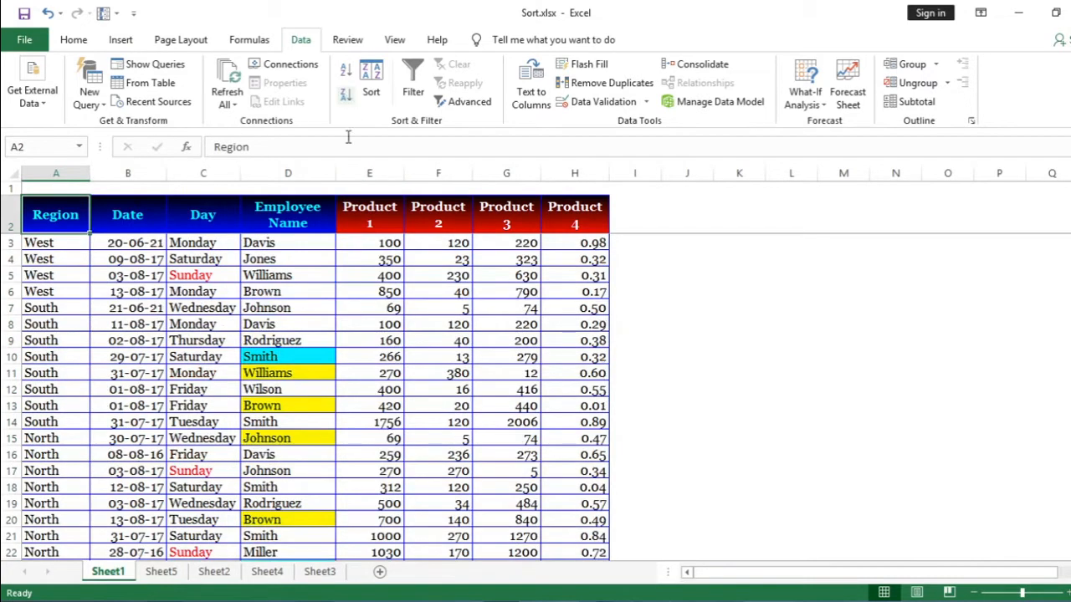
left_click_drag(63, 244, 81, 407)
left_click(69, 218)
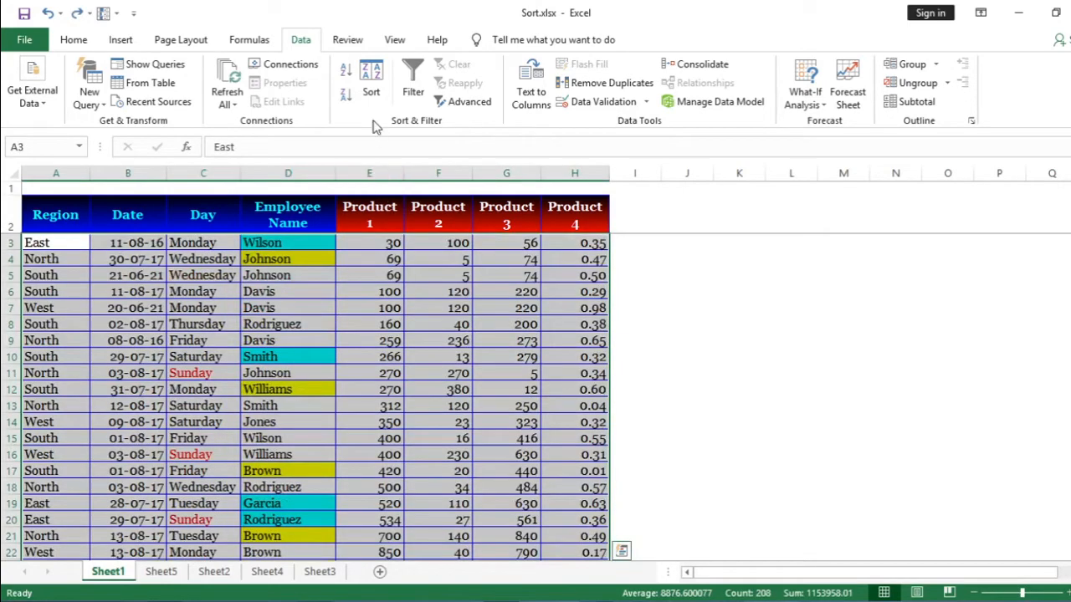
Step: Start a custom sort of the table and add three extra sort levels
left_click(359, 212)
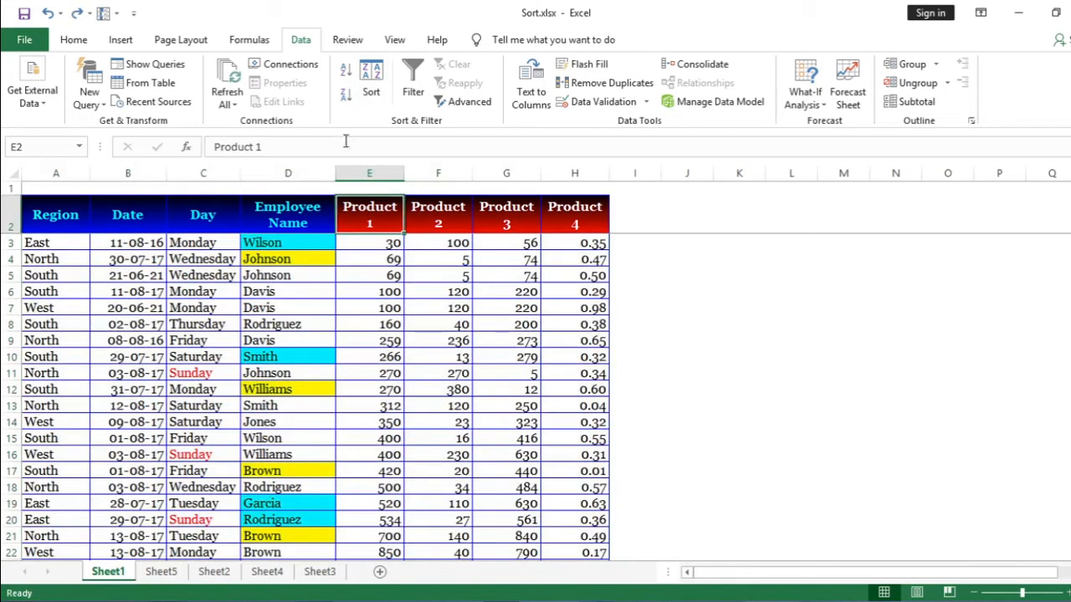
left_click(372, 84)
left_click_drag(440, 236, 312, 228)
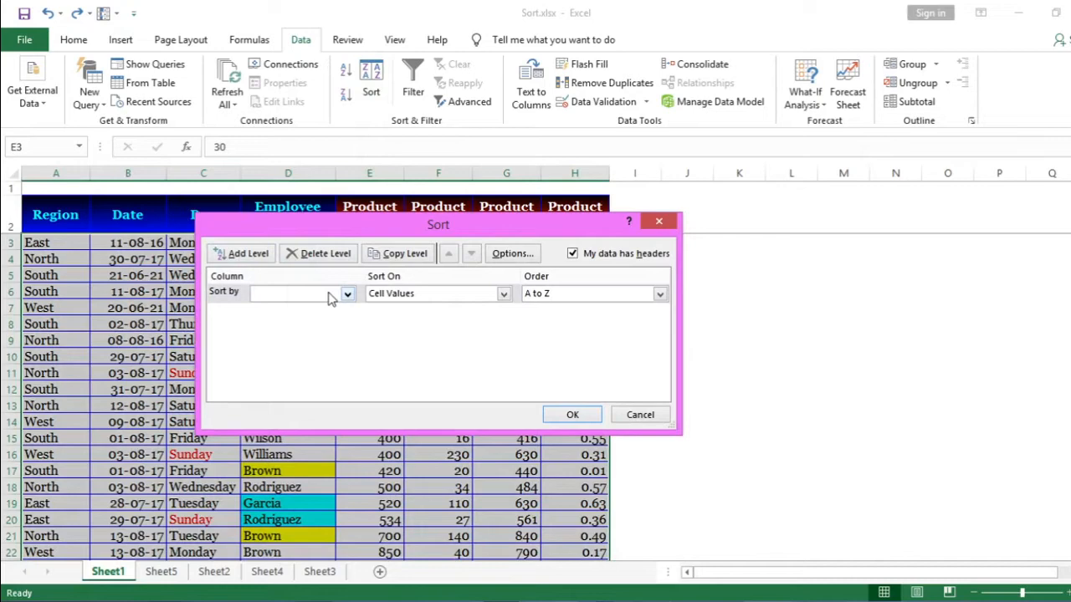
left_click(251, 255)
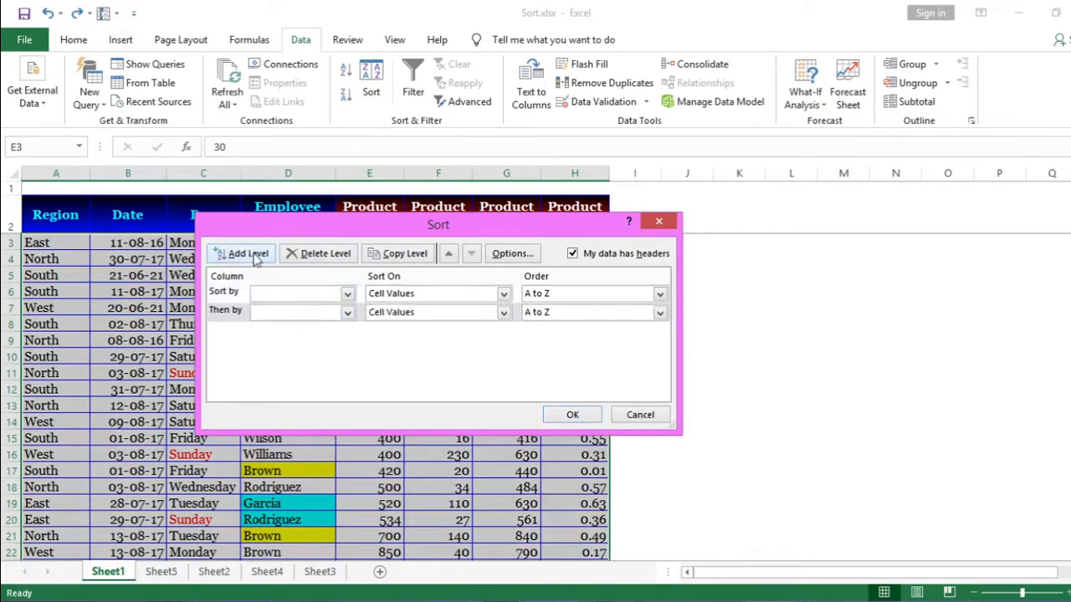
left_click(239, 312)
left_click(248, 254)
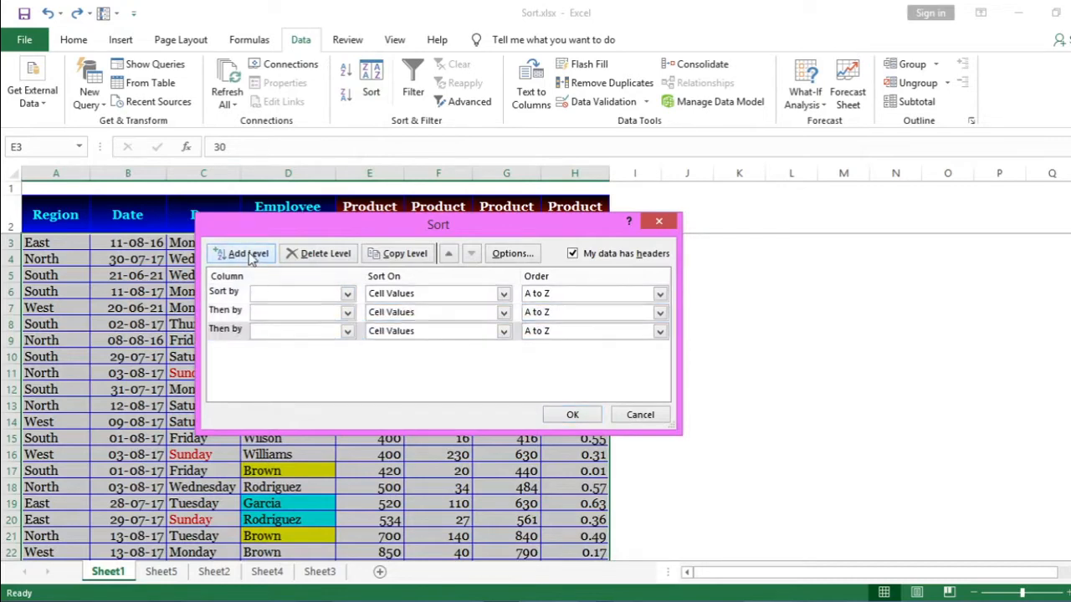
left_click(248, 254)
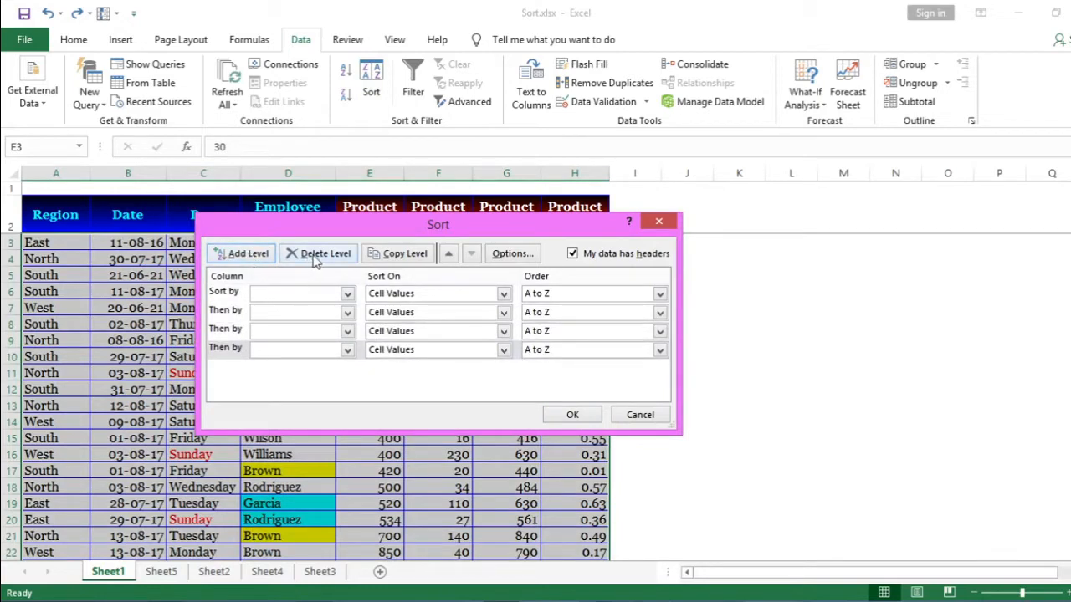
Step: Delete the last two sort levels from the custom sort
left_click(243, 351)
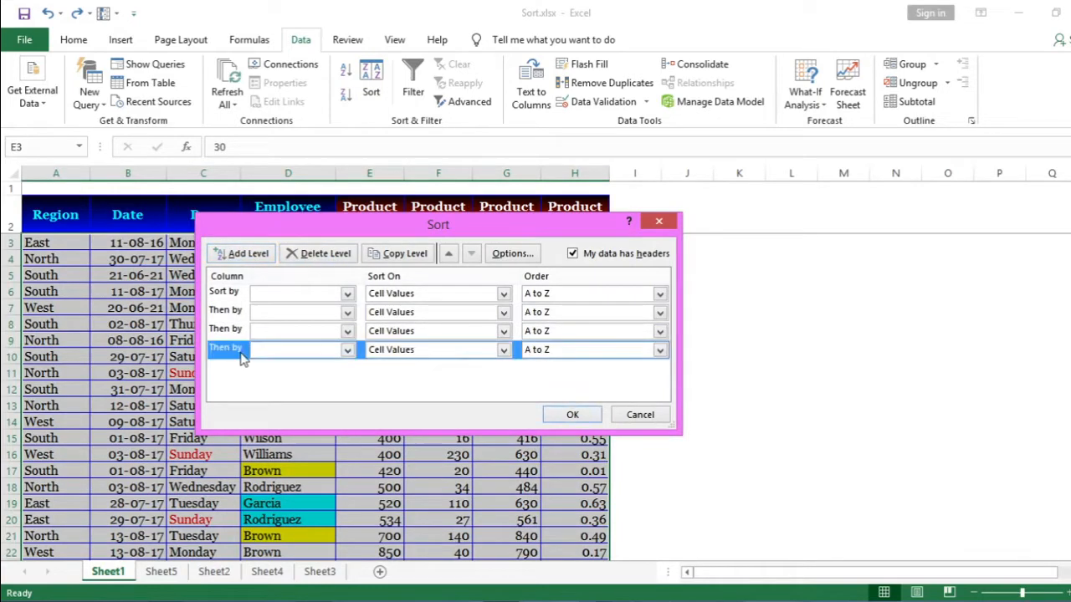
left_click(311, 255)
left_click(312, 255)
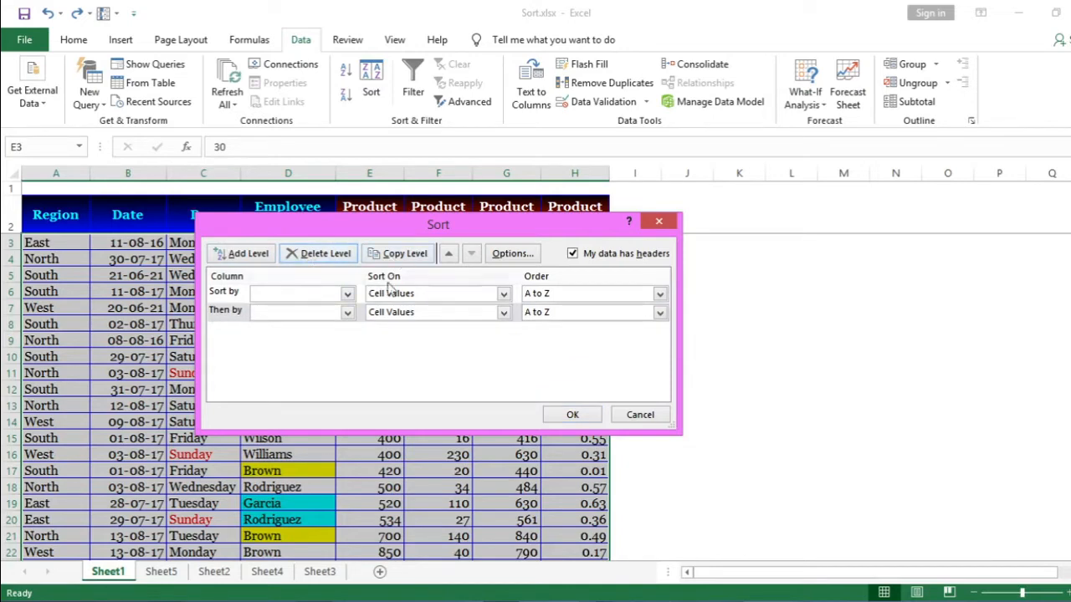
Step: Copy the second sort level four times
left_click(236, 323)
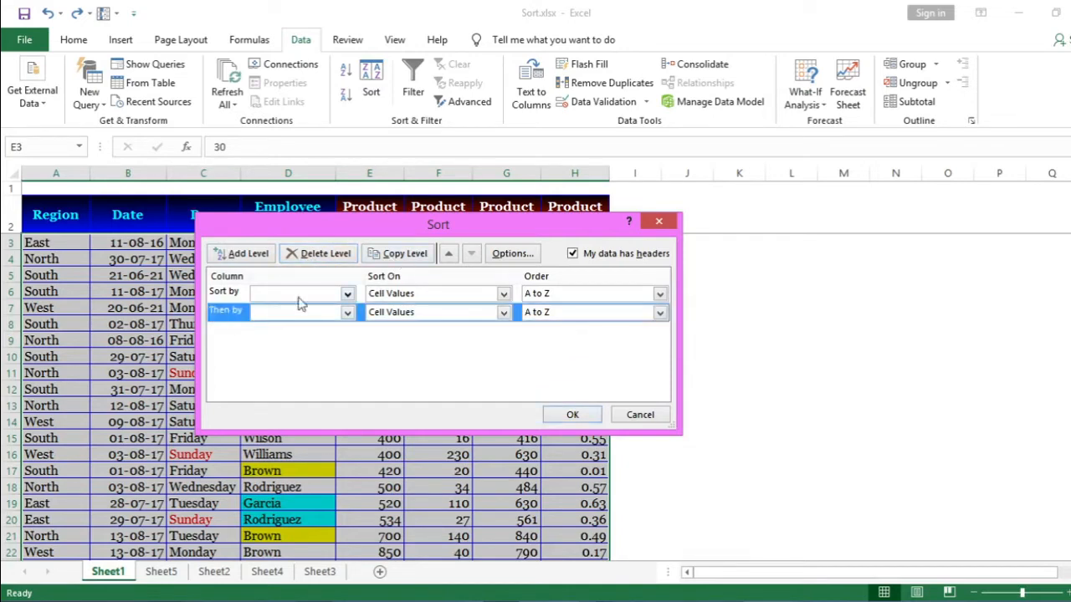
left_click(390, 261)
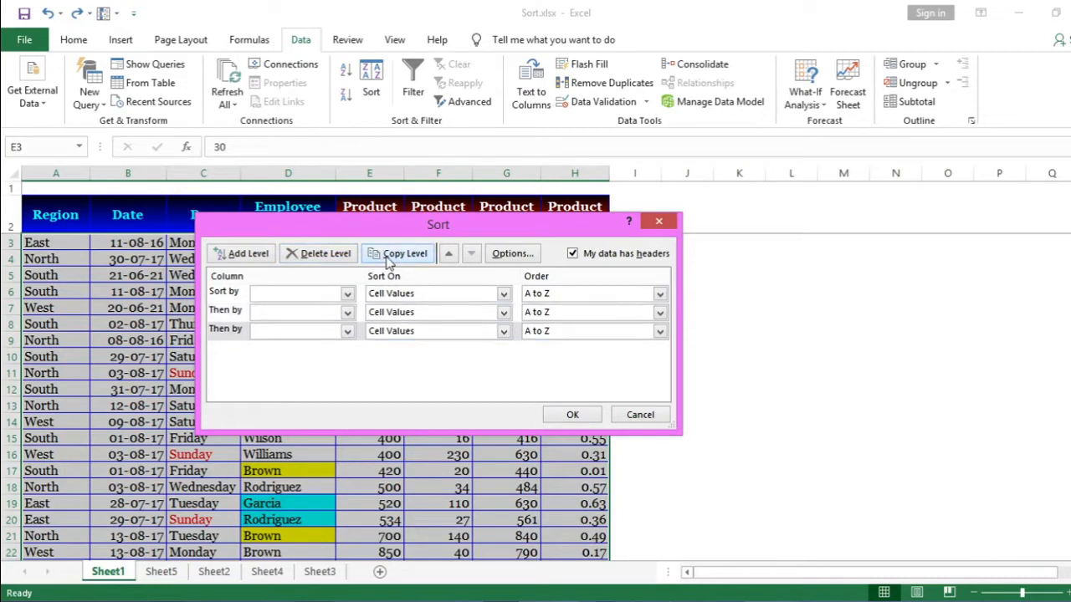
left_click(389, 259)
left_click(390, 260)
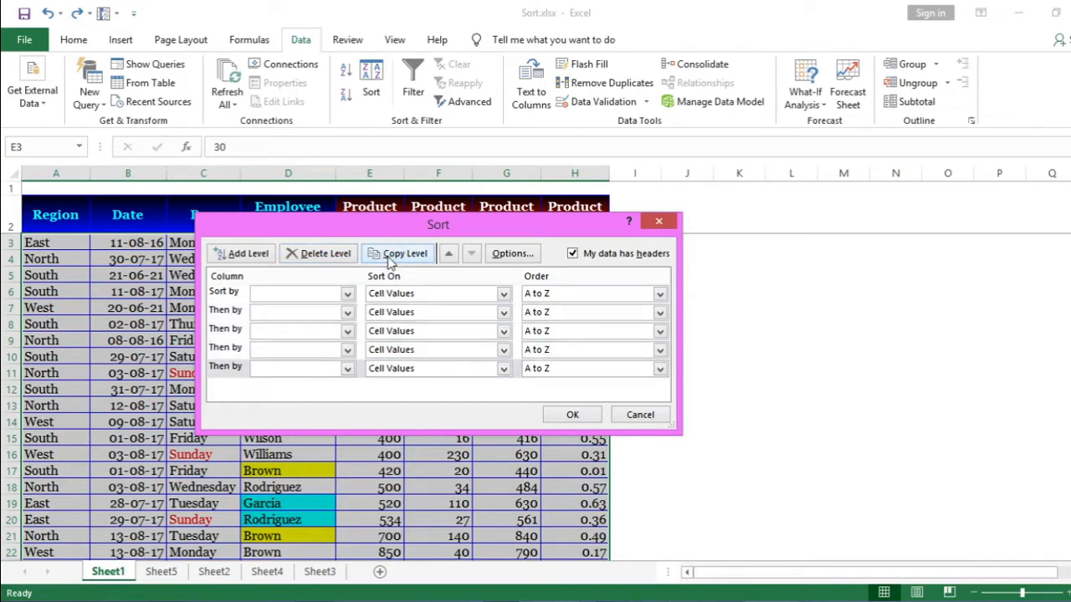
left_click(390, 260)
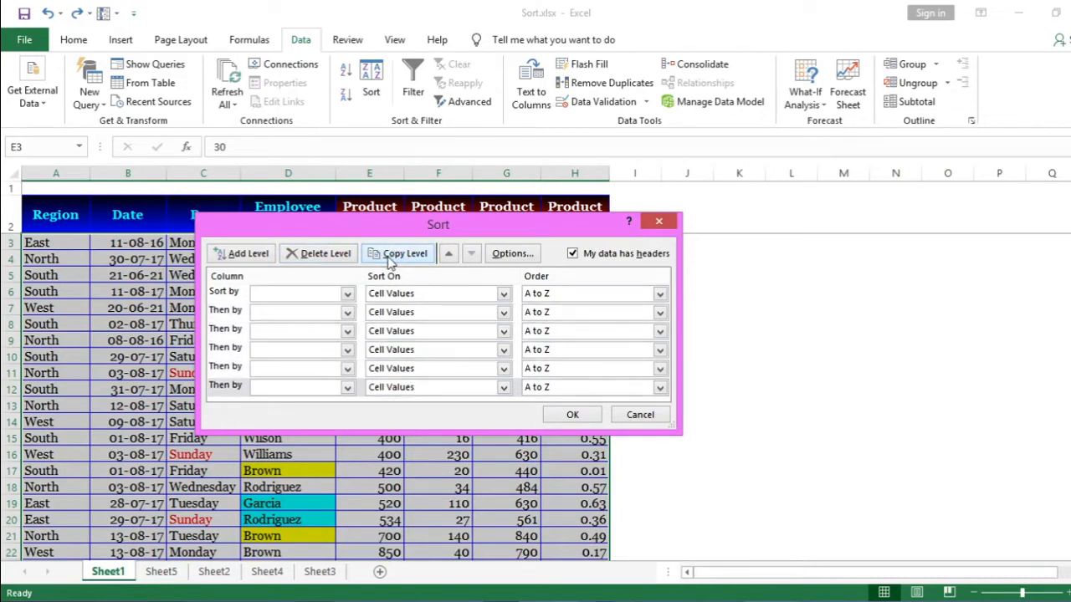
Step: Delete the last three copied sort levels
left_click(316, 261)
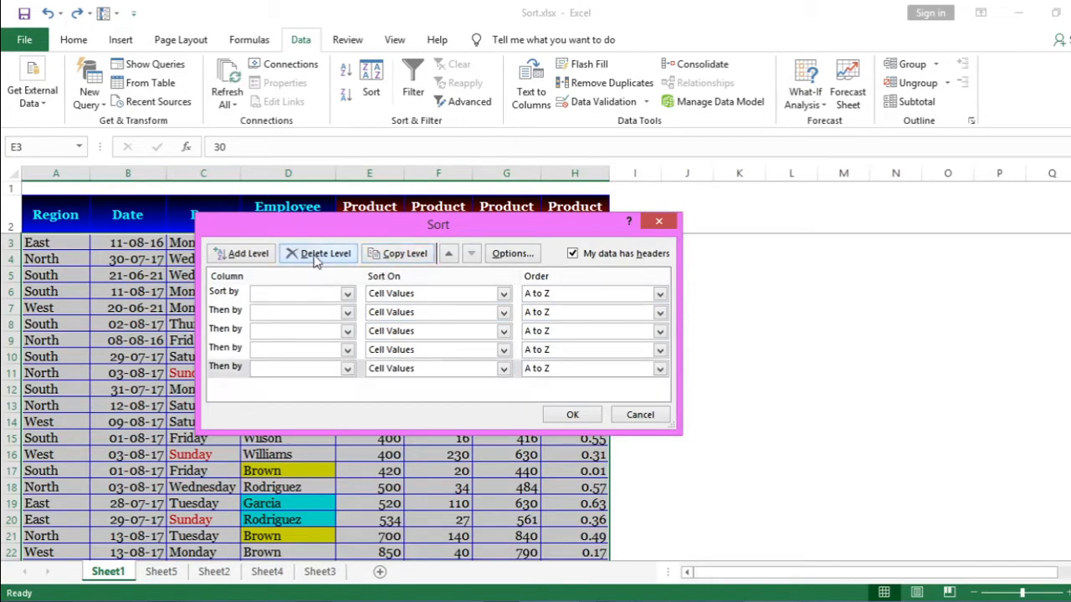
left_click(316, 261)
left_click(317, 261)
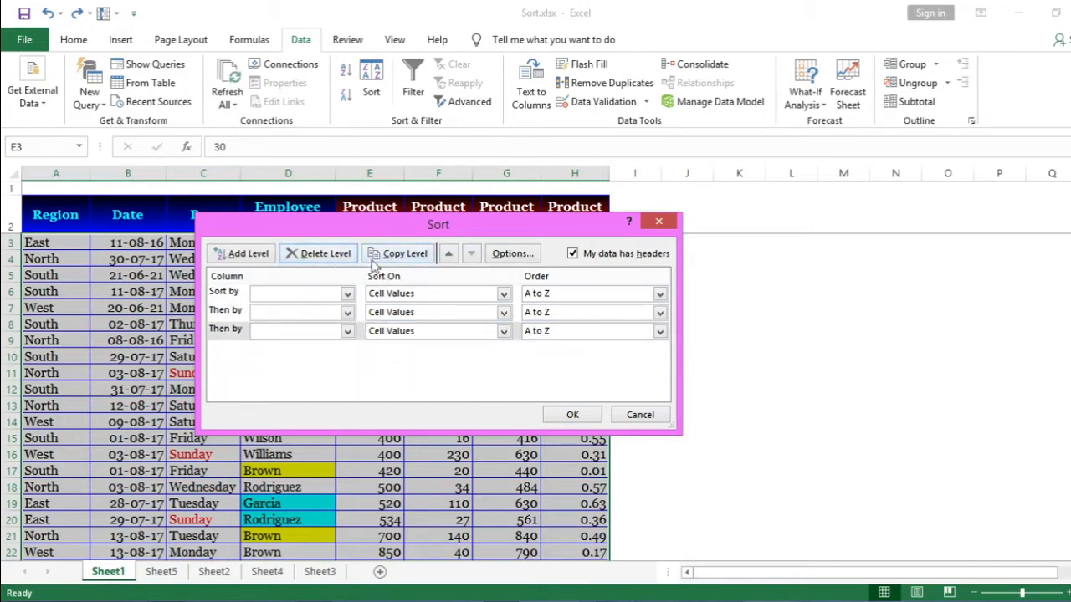
Step: Move the third sort level up to first place and back down to third
left_click(447, 259)
left_click(447, 258)
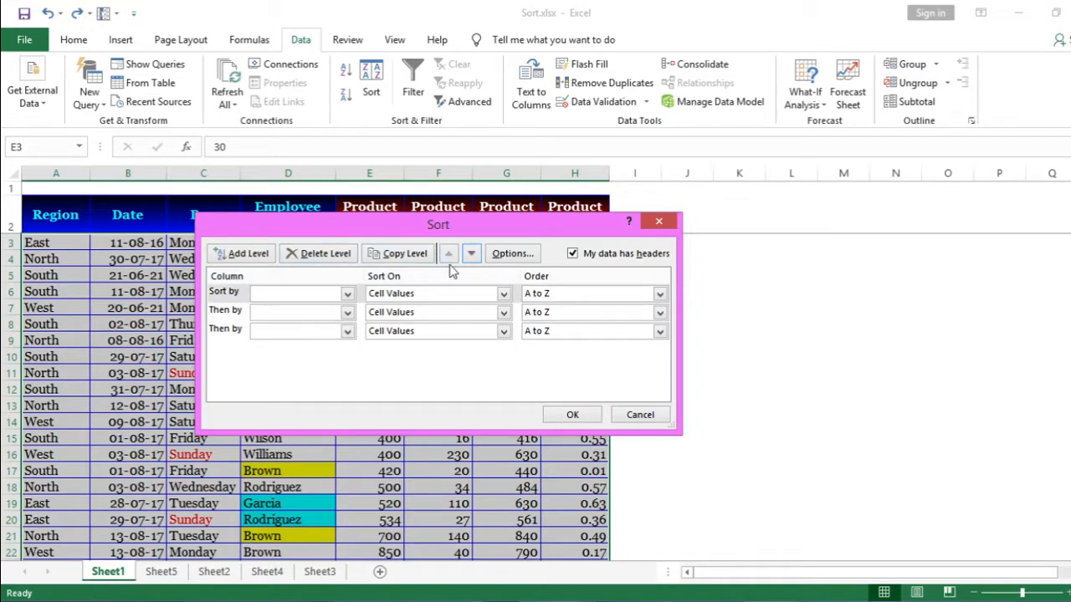
left_click(473, 257)
left_click(473, 257)
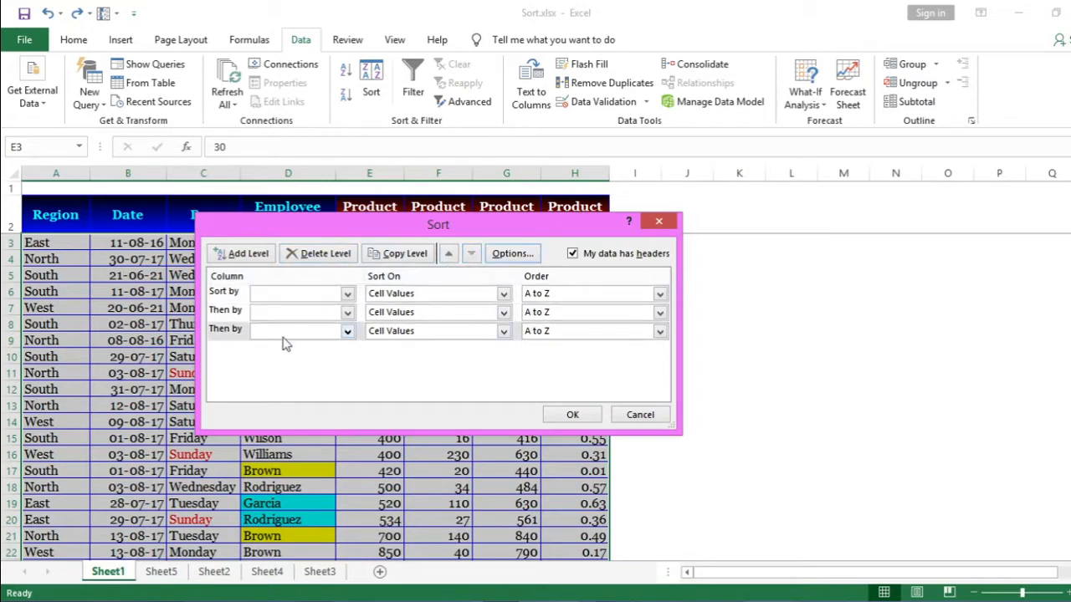
left_click(240, 335)
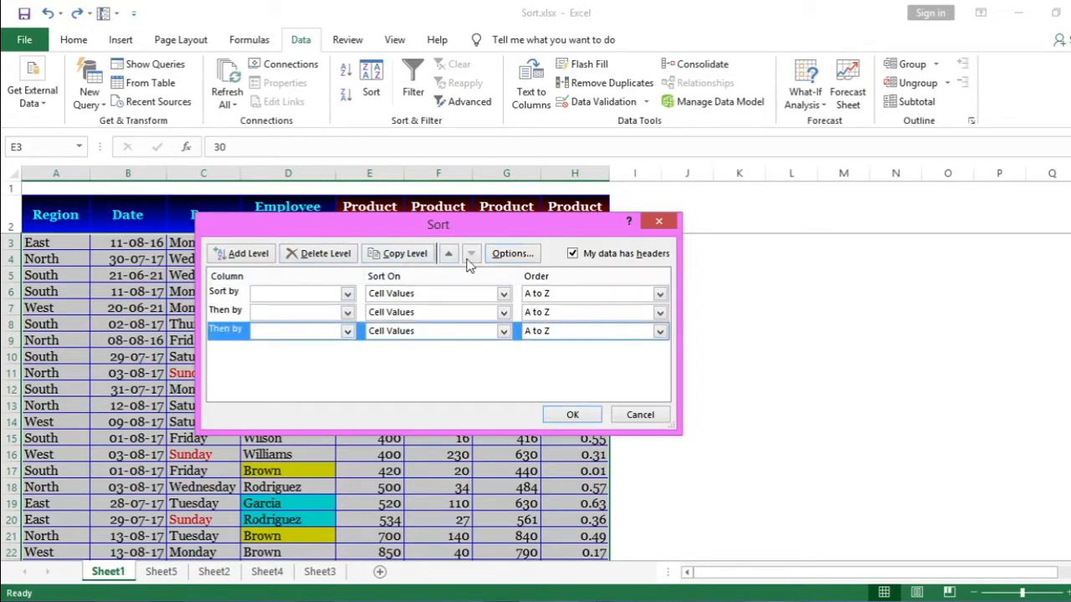
Step: View the case-sensitivity and orientation settings in Sort Options, then dismiss them
left_click(524, 264)
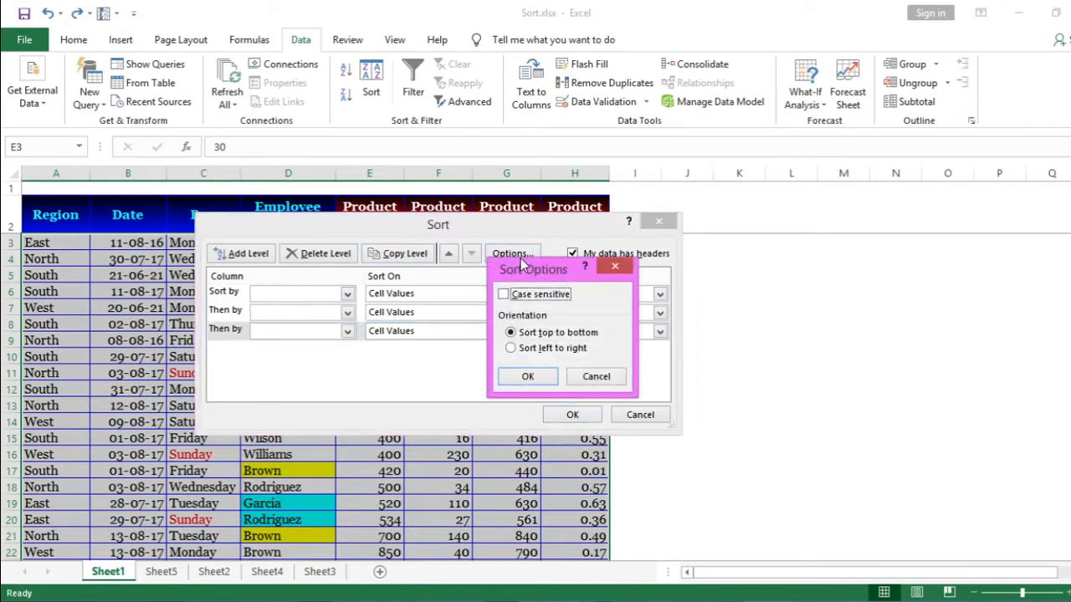
left_click_drag(524, 274, 422, 221)
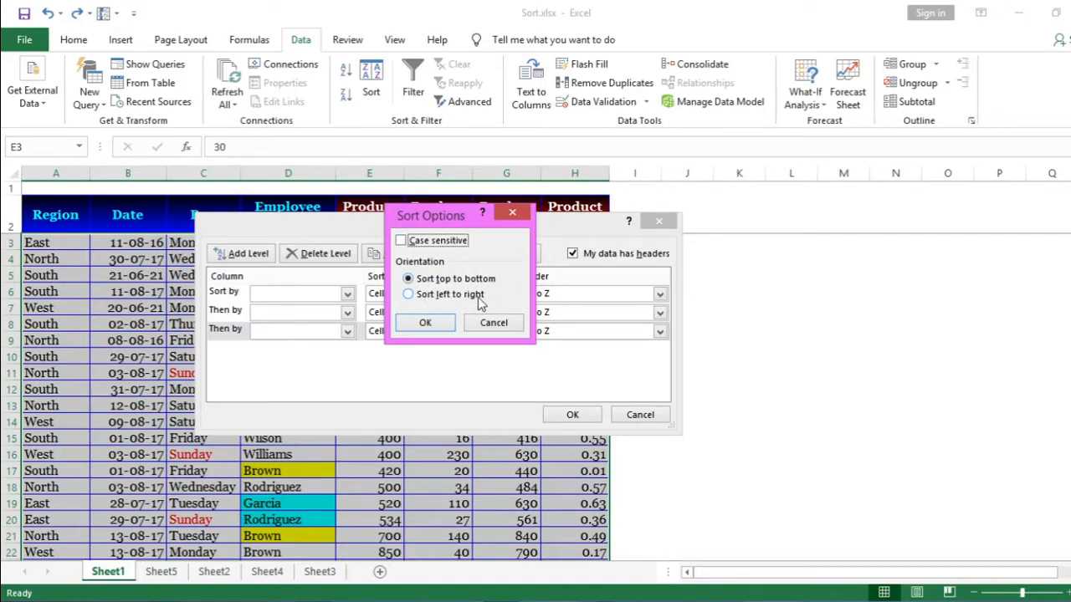
left_click(493, 324)
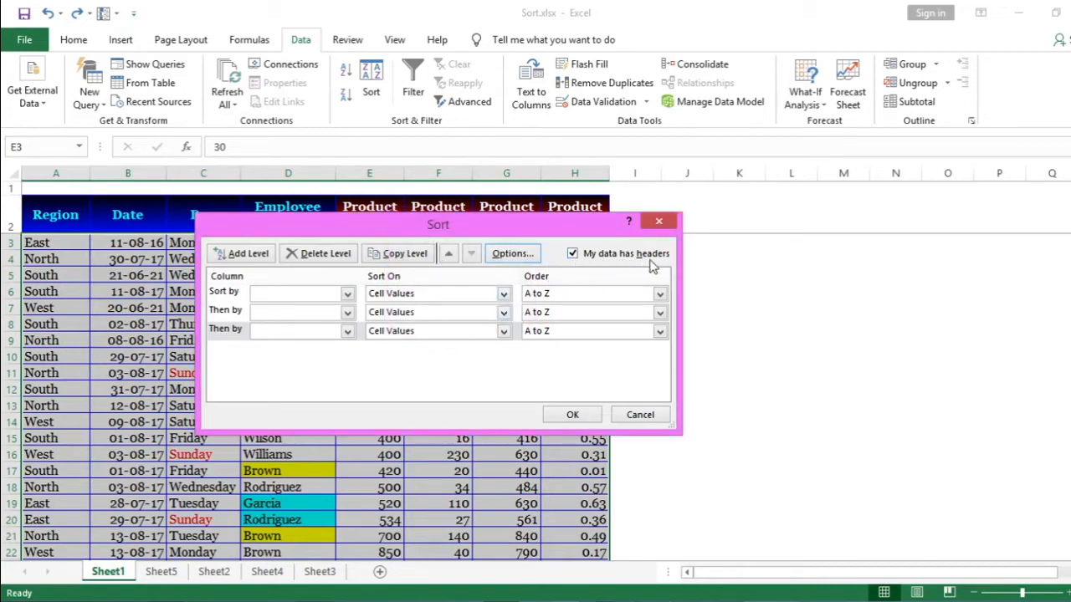
Step: Switch the custom sort's data-has-headers option off and on again twice
left_click(572, 254)
left_click(573, 254)
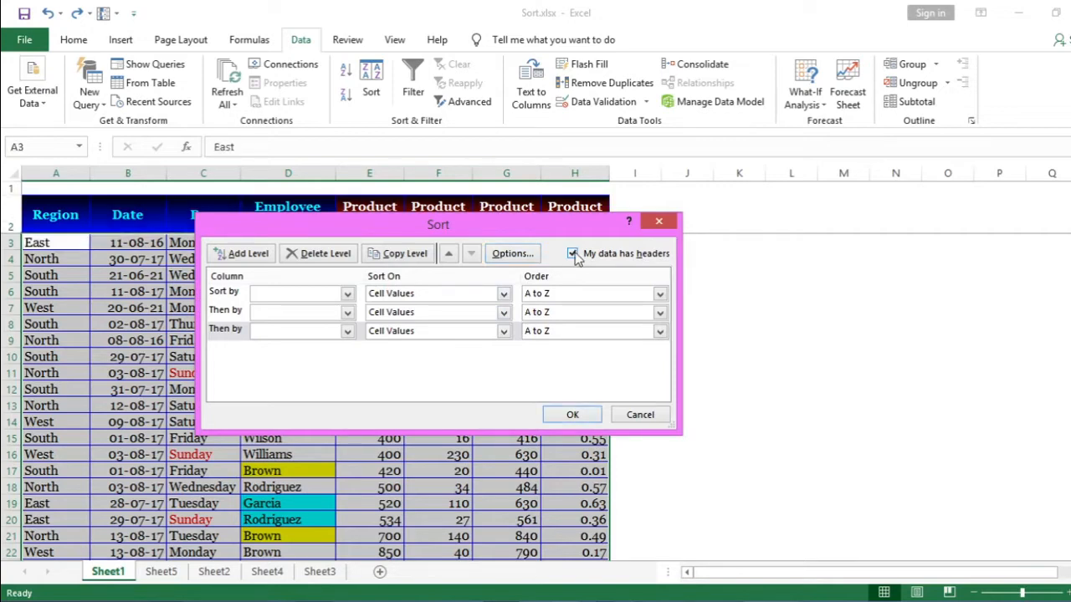
left_click(572, 253)
left_click(572, 254)
Step: Compare the first sort level's column choices with the data-has-headers option on and off, then leave it on
left_click(348, 295)
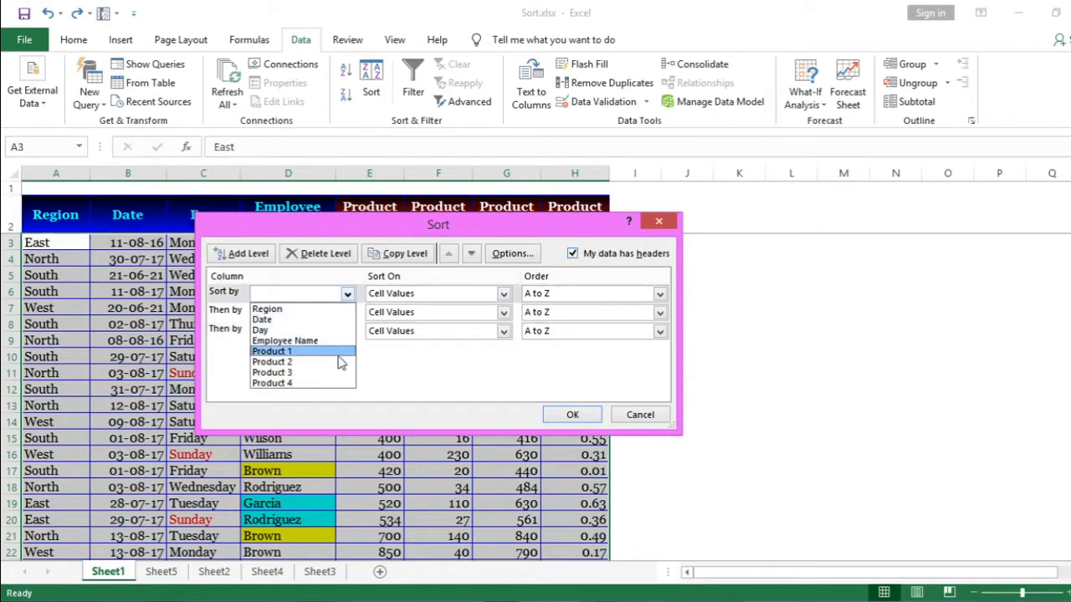
left_click(224, 333)
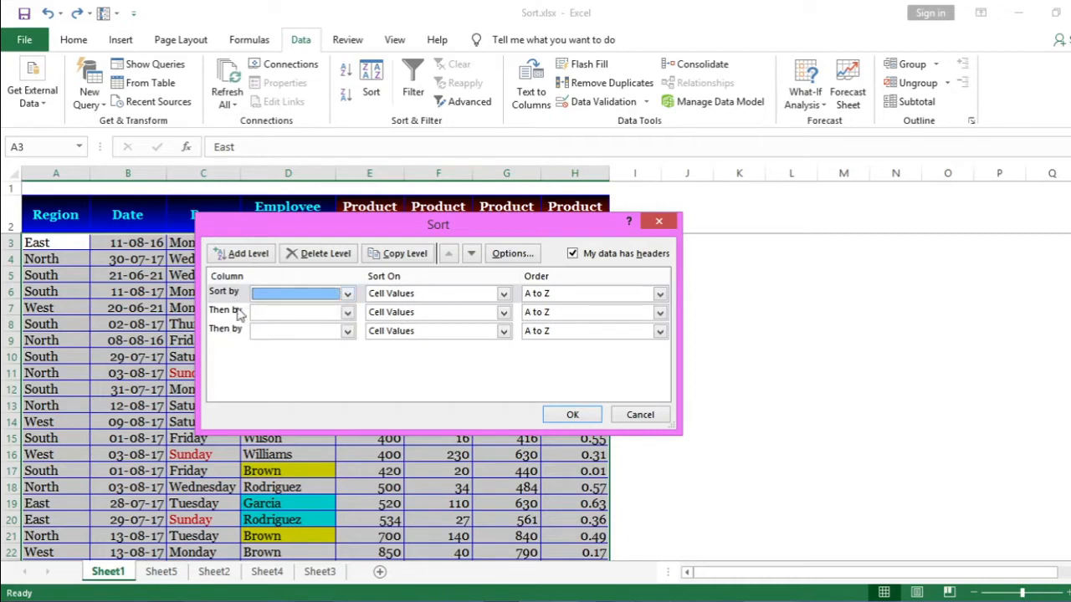
left_click(346, 295)
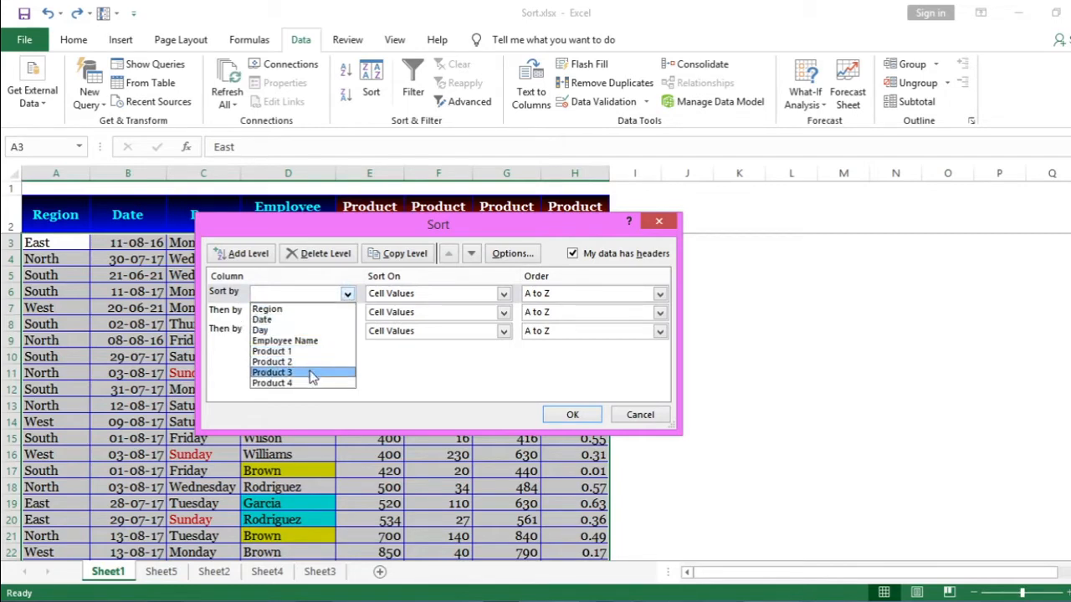
left_click(572, 256)
left_click(573, 254)
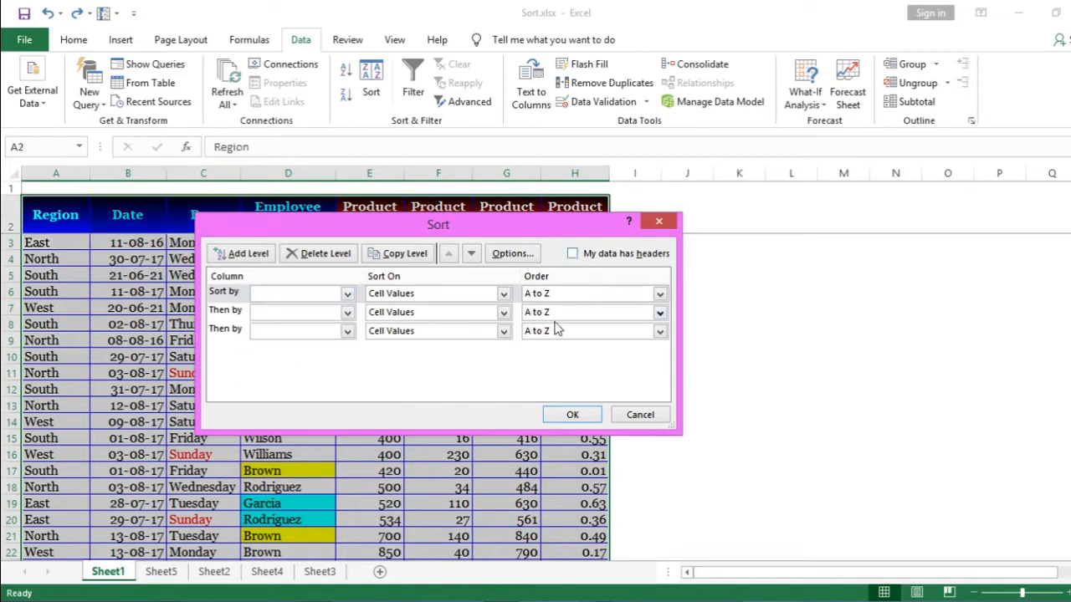
left_click(344, 298)
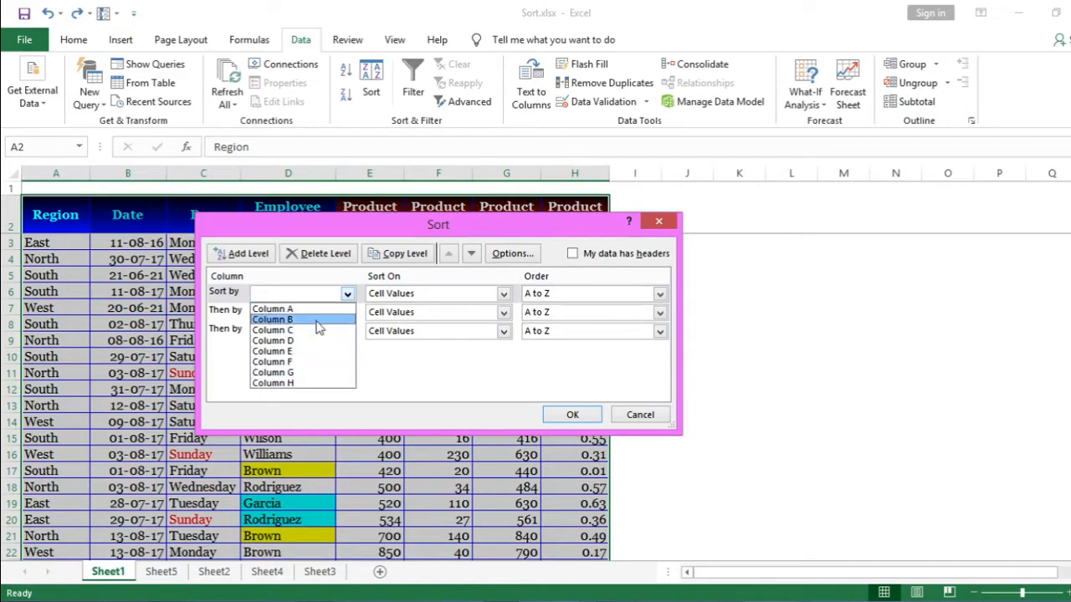
left_click(422, 368)
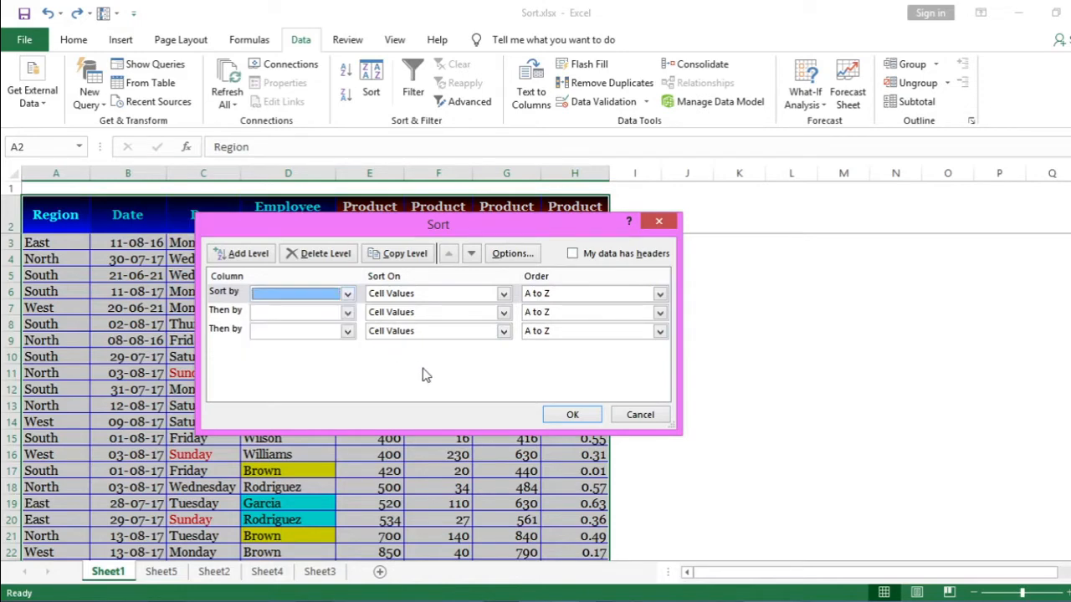
left_click(572, 253)
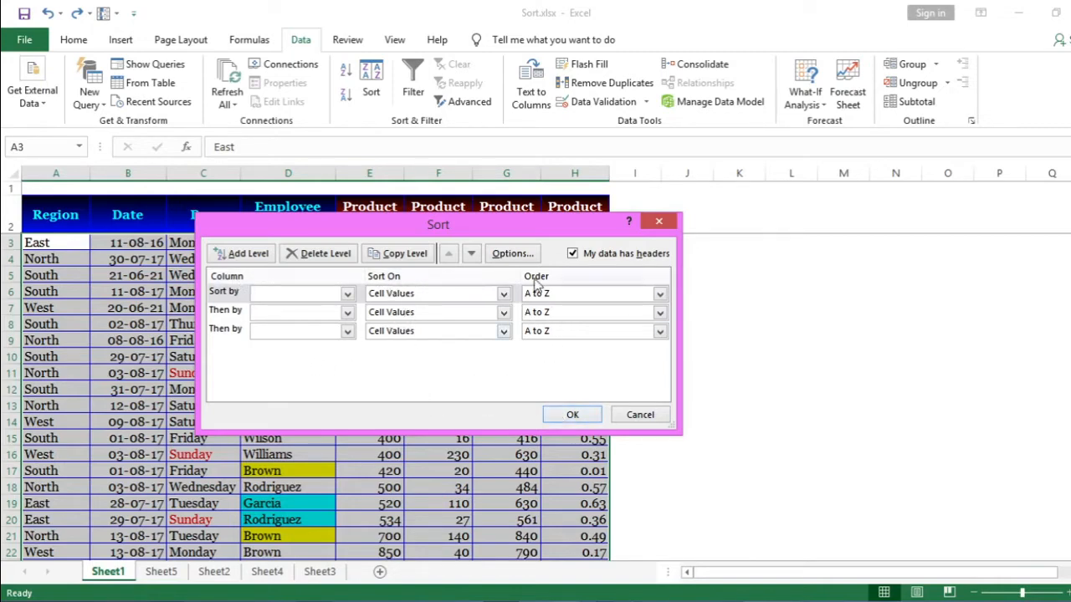
Step: Set the first sort level to Region, sorted on cell values in A to Z order
left_click(344, 298)
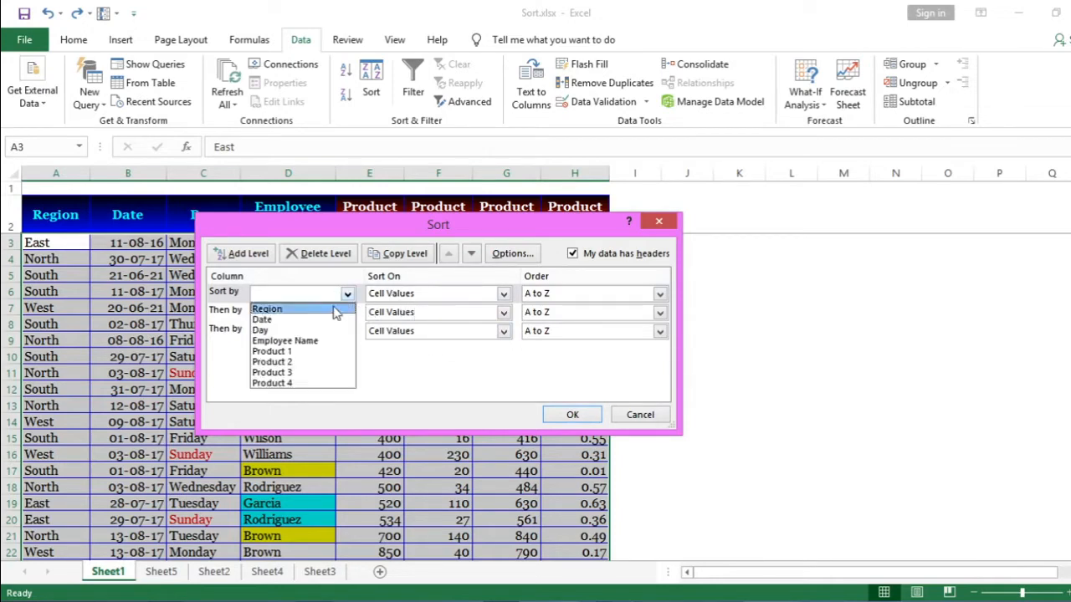
left_click(331, 311)
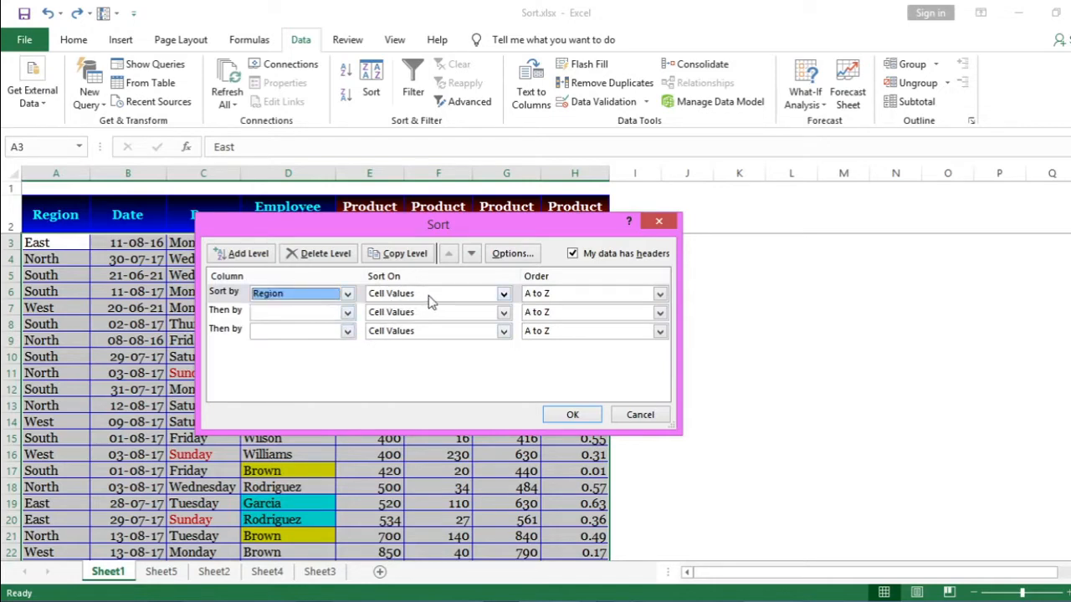
left_click(504, 294)
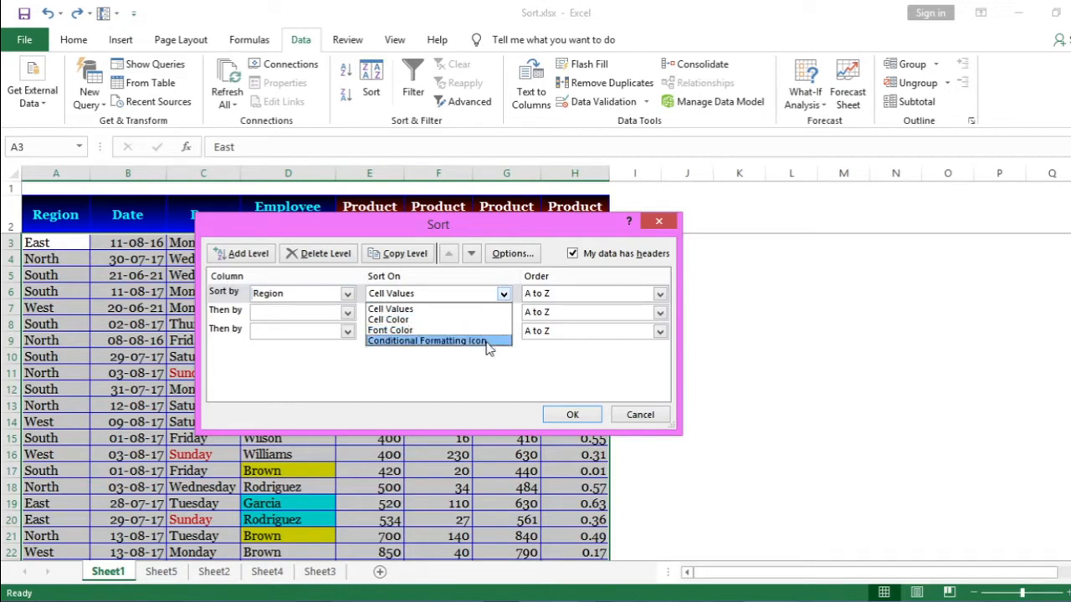
left_click(466, 310)
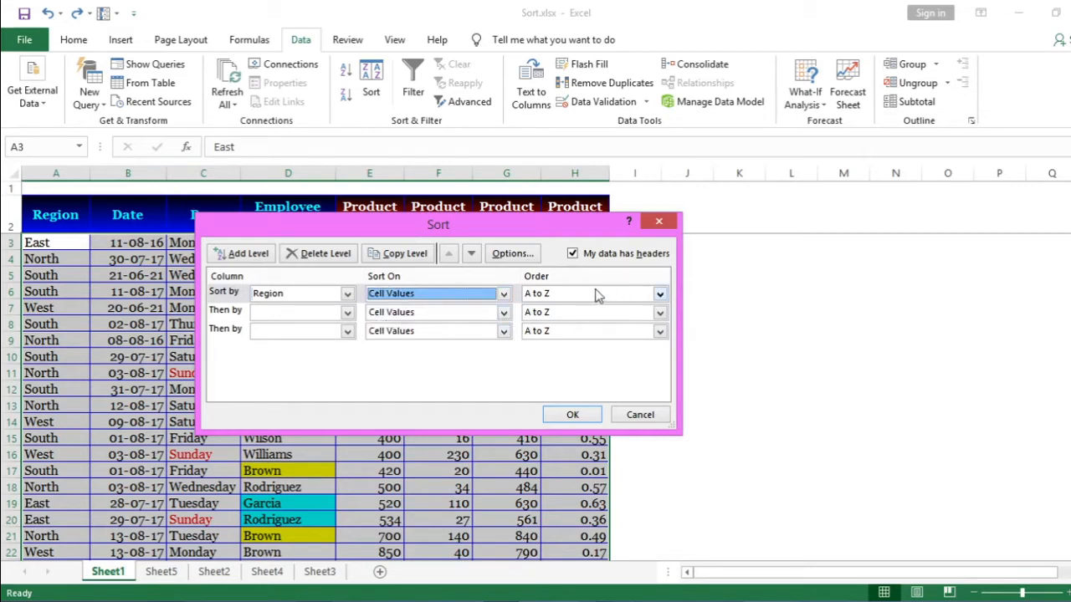
left_click(660, 303)
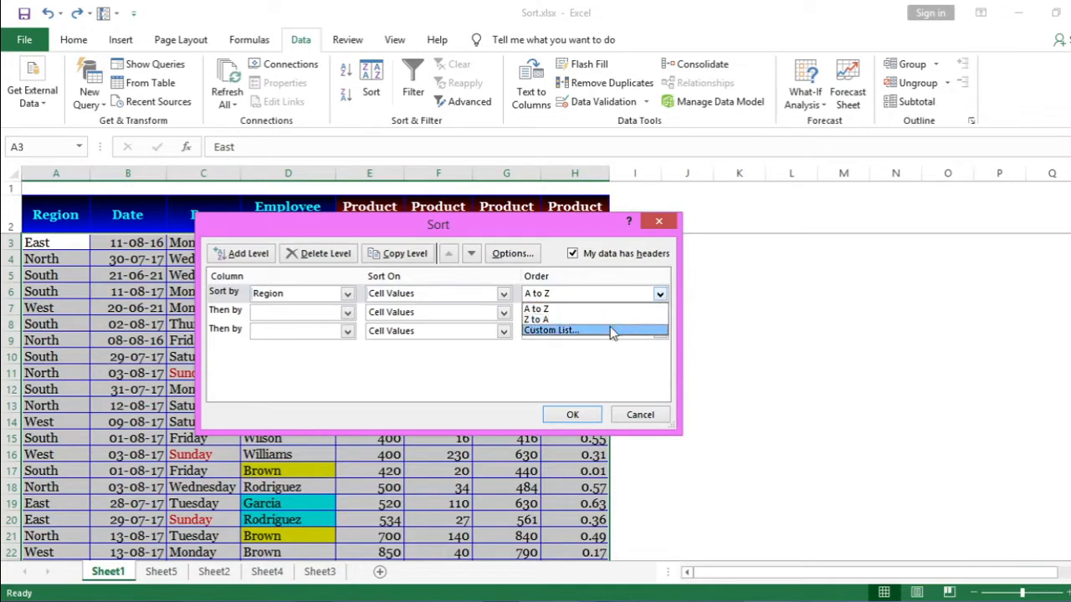
left_click(579, 373)
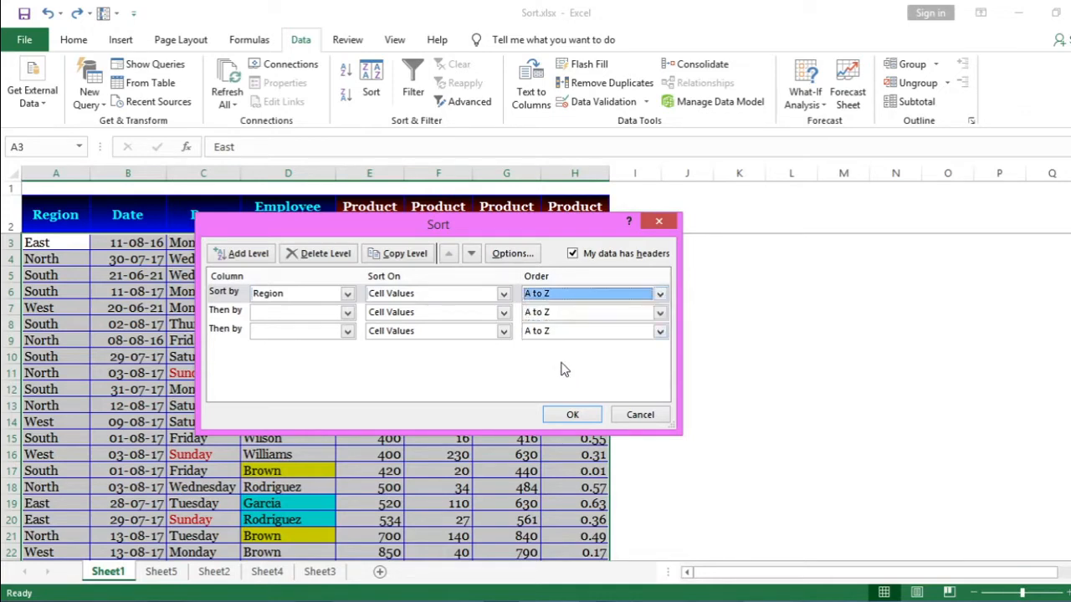
Step: Delete the two empty sort levels and apply the Region sort to the table
left_click(235, 312)
left_click(306, 255)
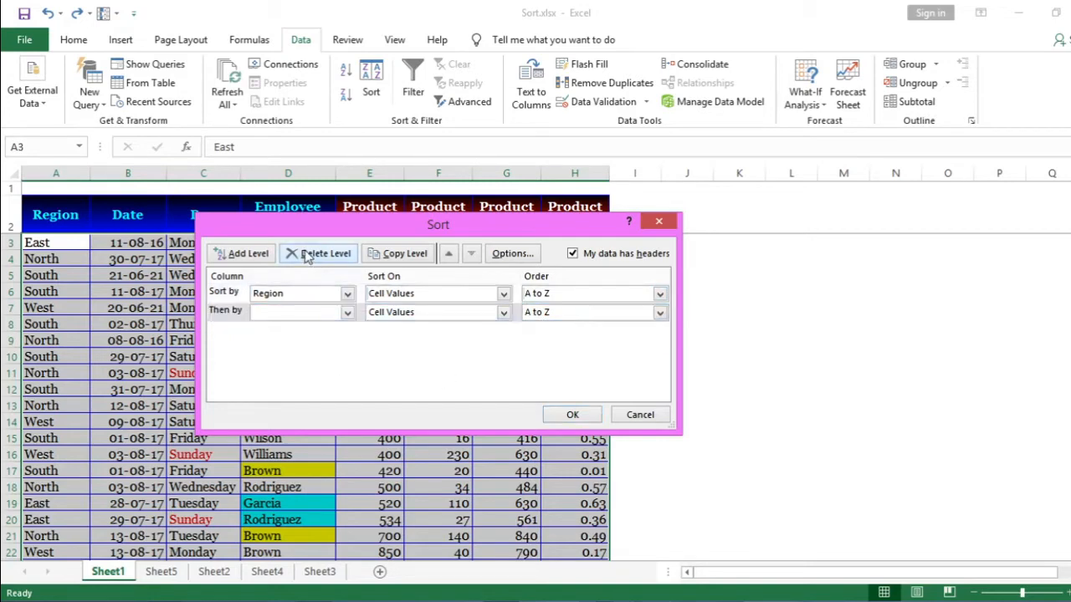
left_click(306, 255)
left_click(572, 415)
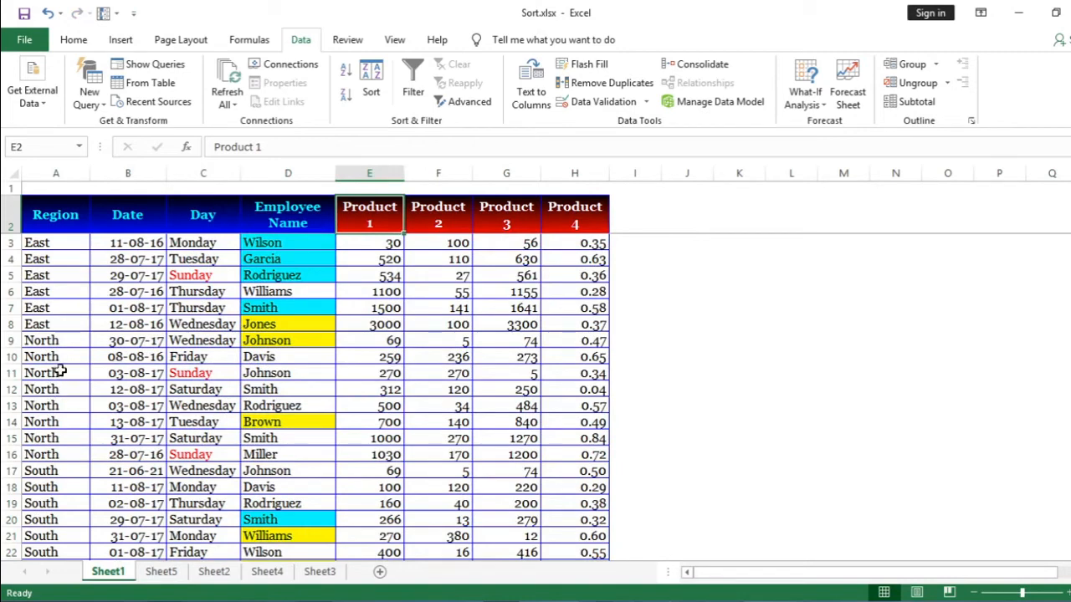
Step: Add a second custom sort level by Day in A to Z order below Region and apply the sort
left_click(52, 244)
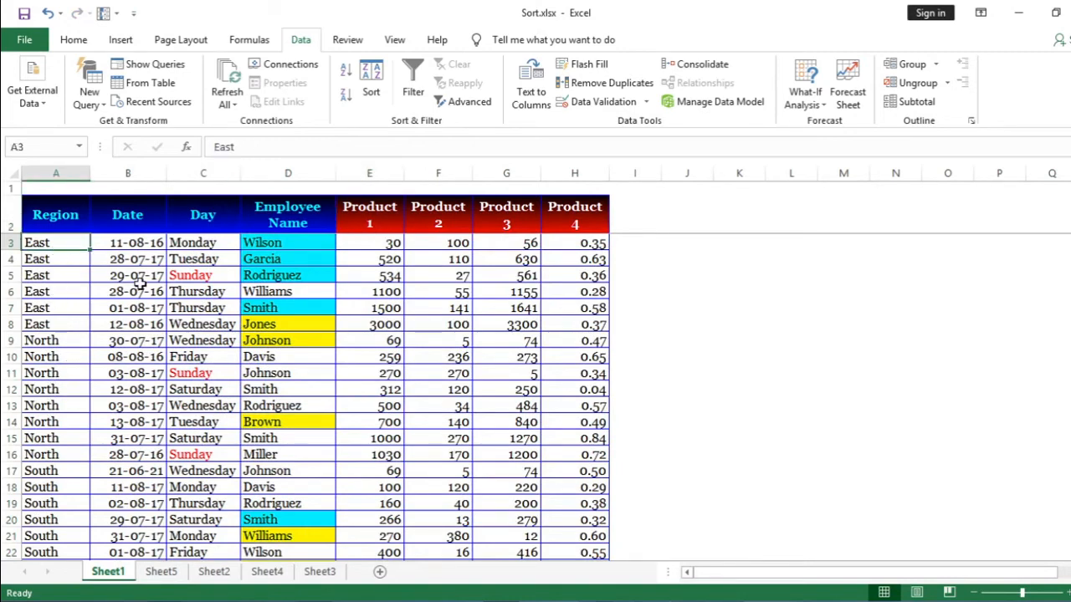
left_click(202, 215)
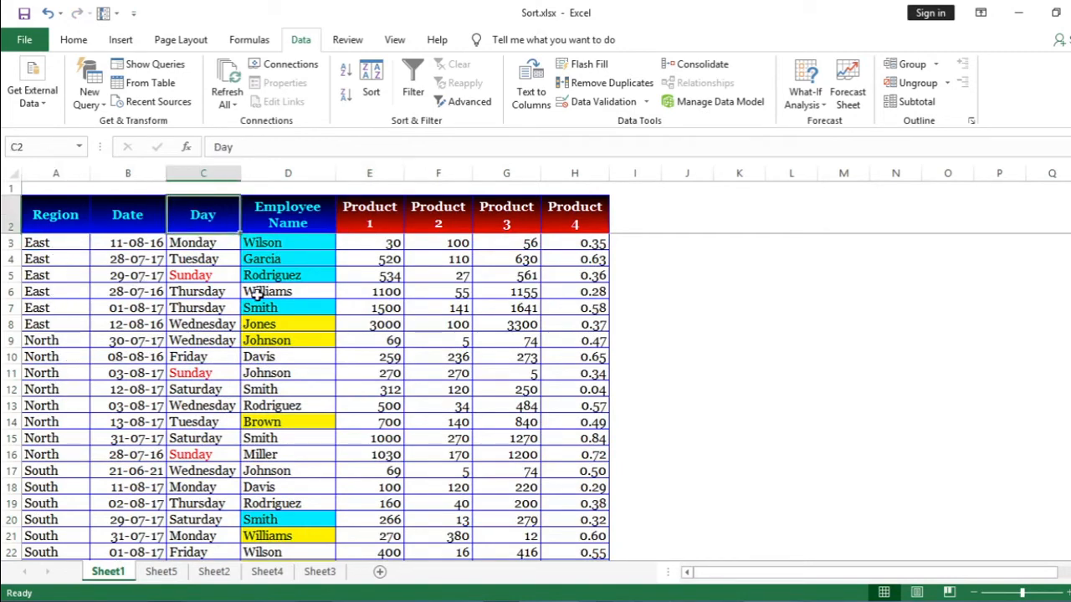
left_click(371, 83)
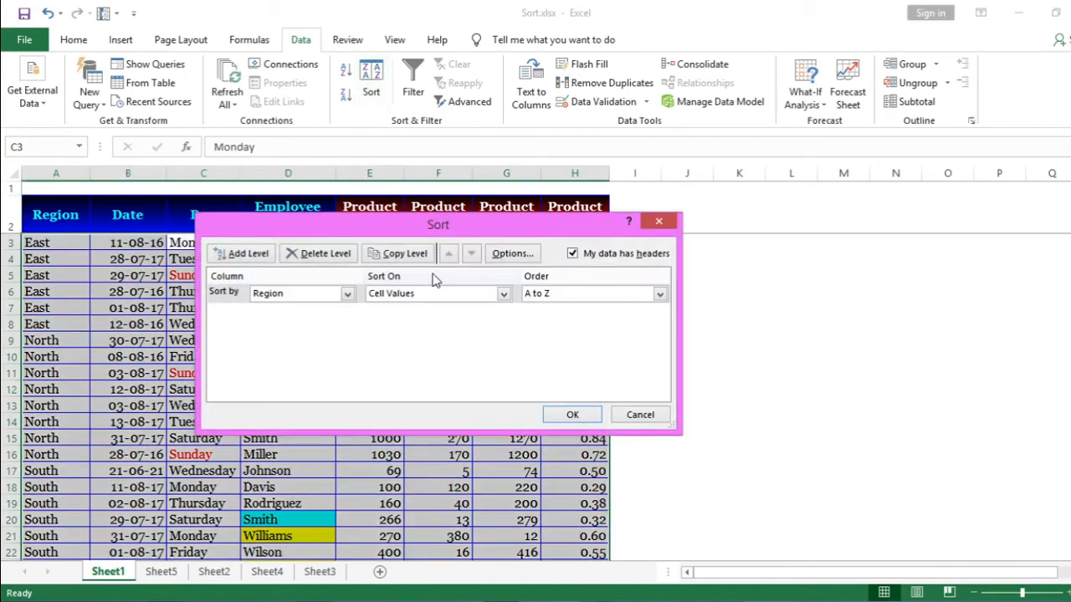
left_click(244, 253)
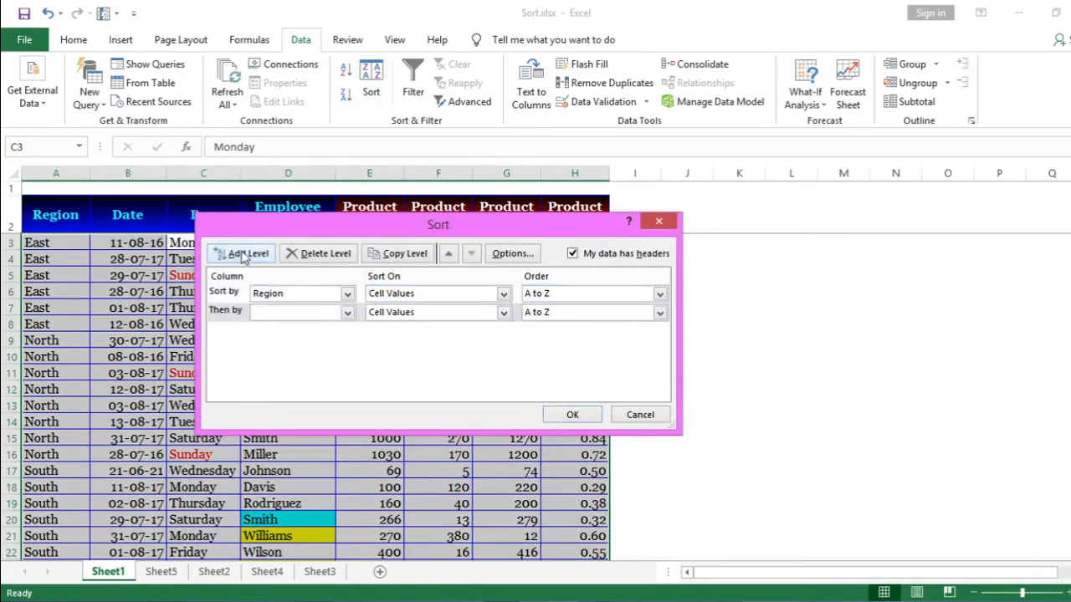
left_click(347, 312)
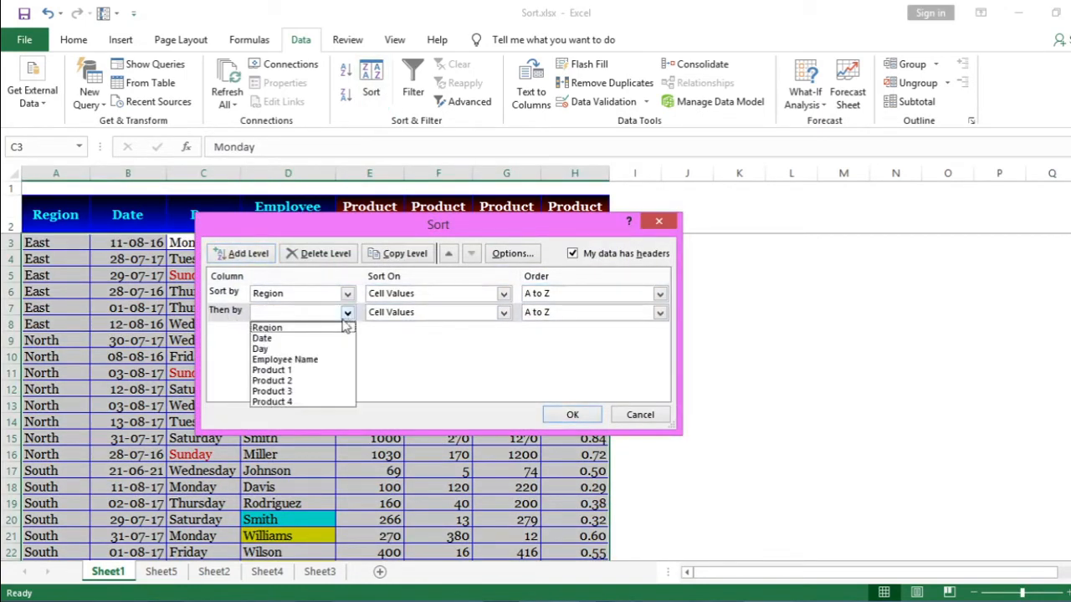
left_click(331, 349)
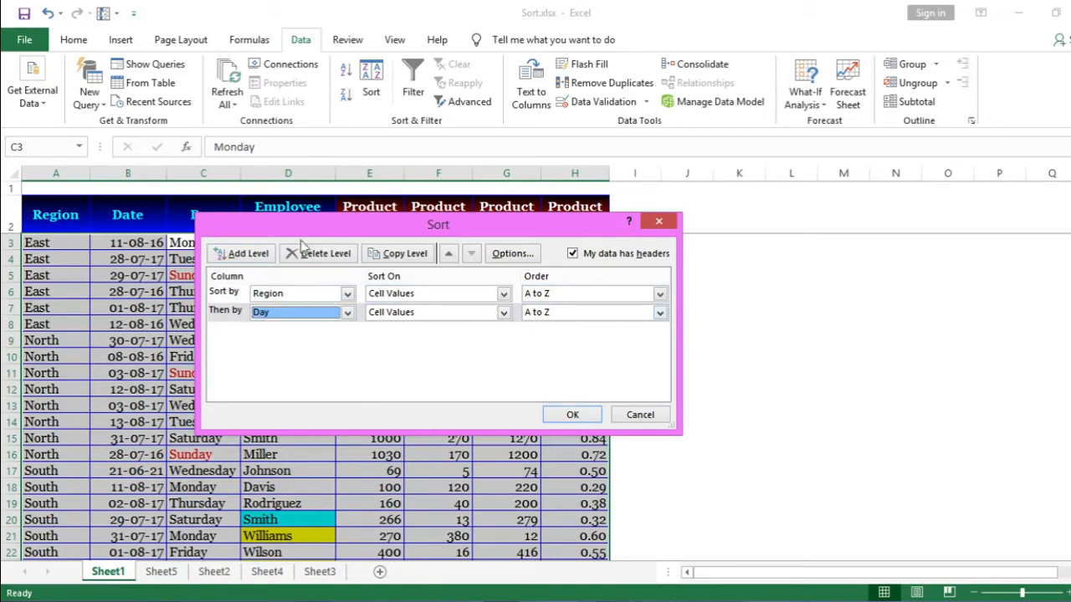
left_click_drag(310, 233, 410, 225)
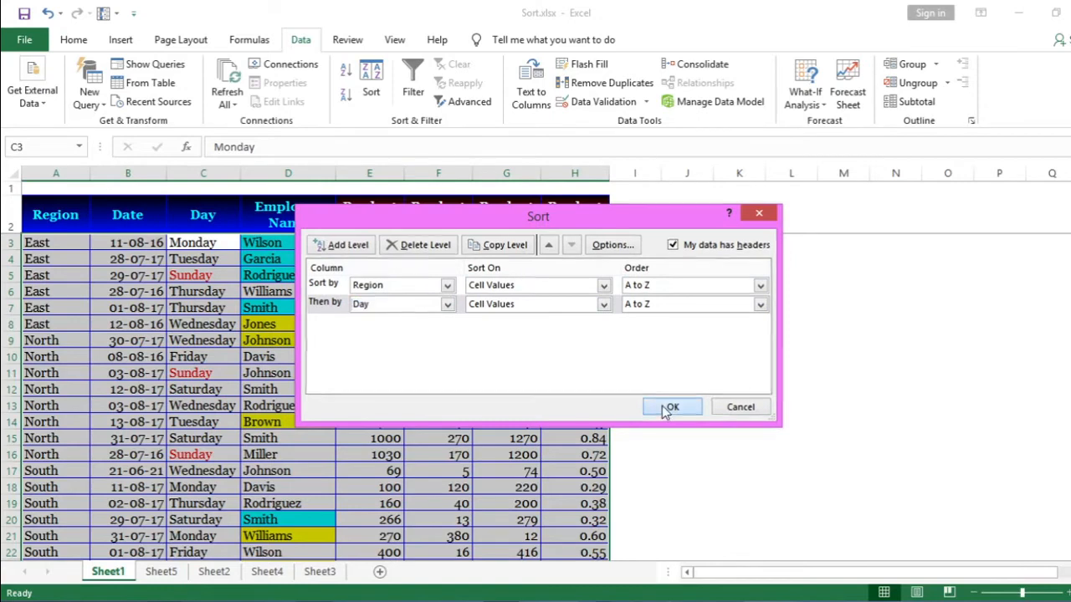
left_click(672, 406)
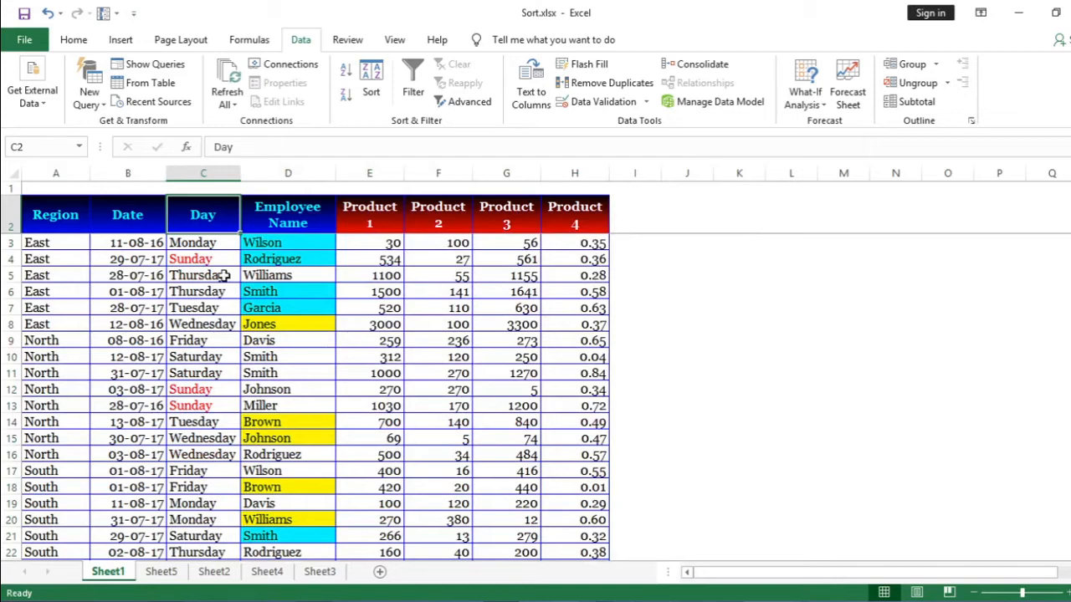
Step: Change the Day level's order to the custom list starting Sunday, Monday, Tuesday and apply the sort
left_click(371, 82)
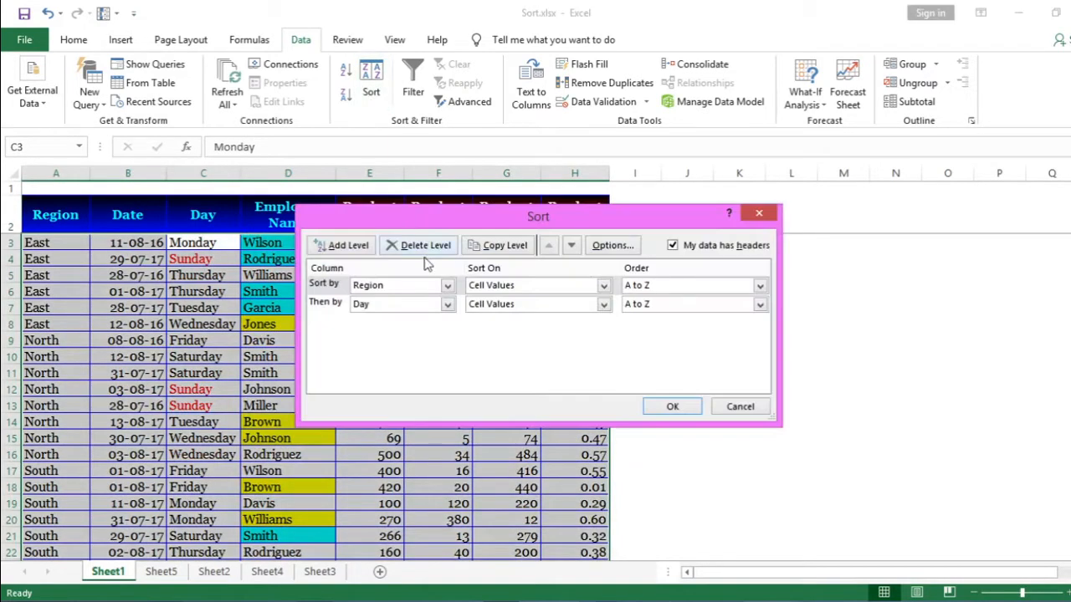
left_click(648, 306)
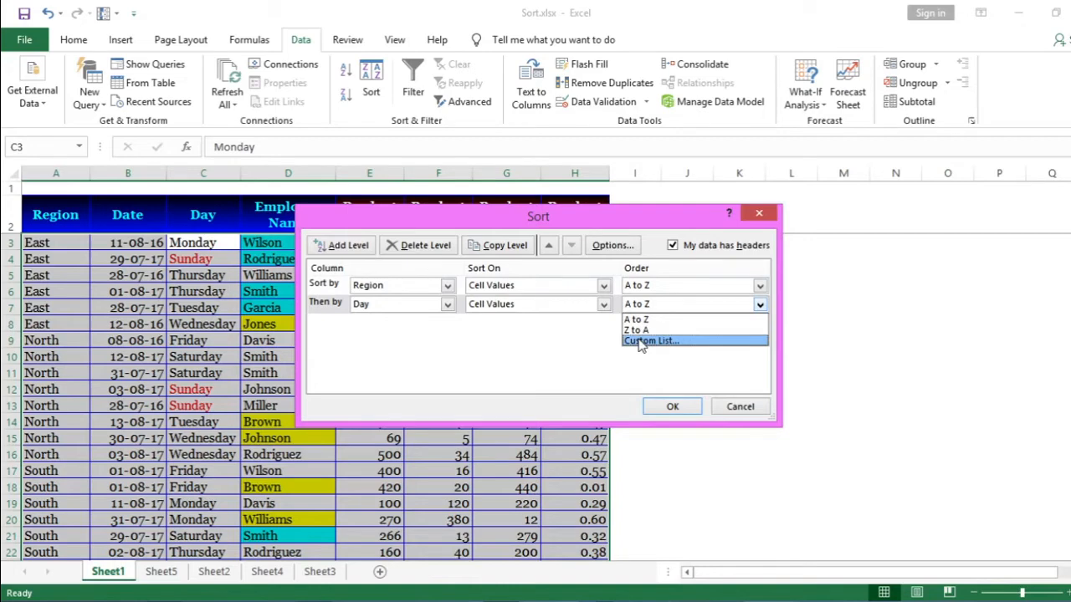
left_click(641, 341)
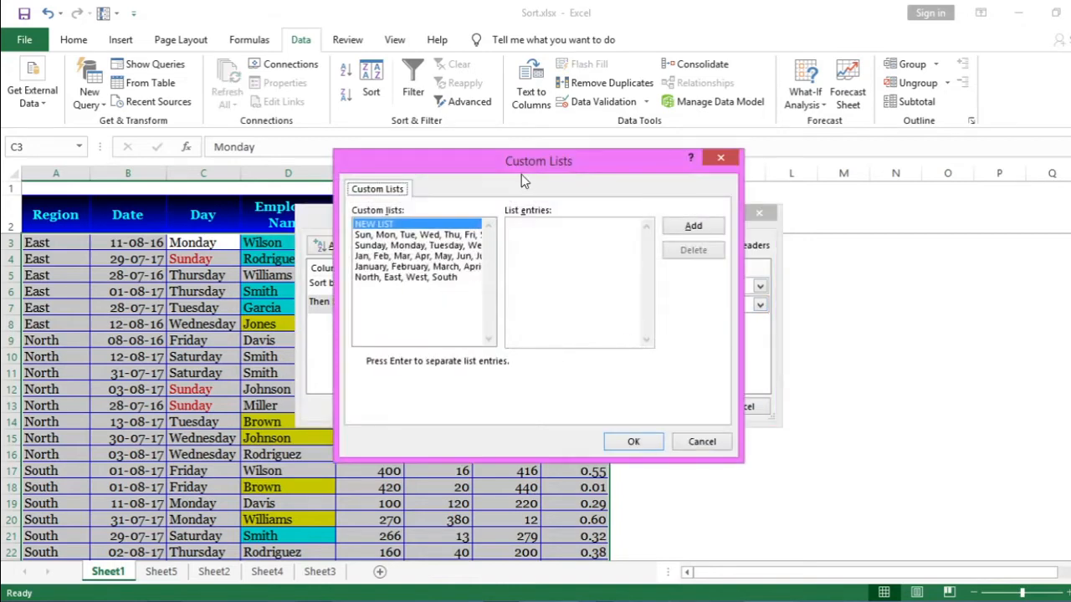
left_click(371, 246)
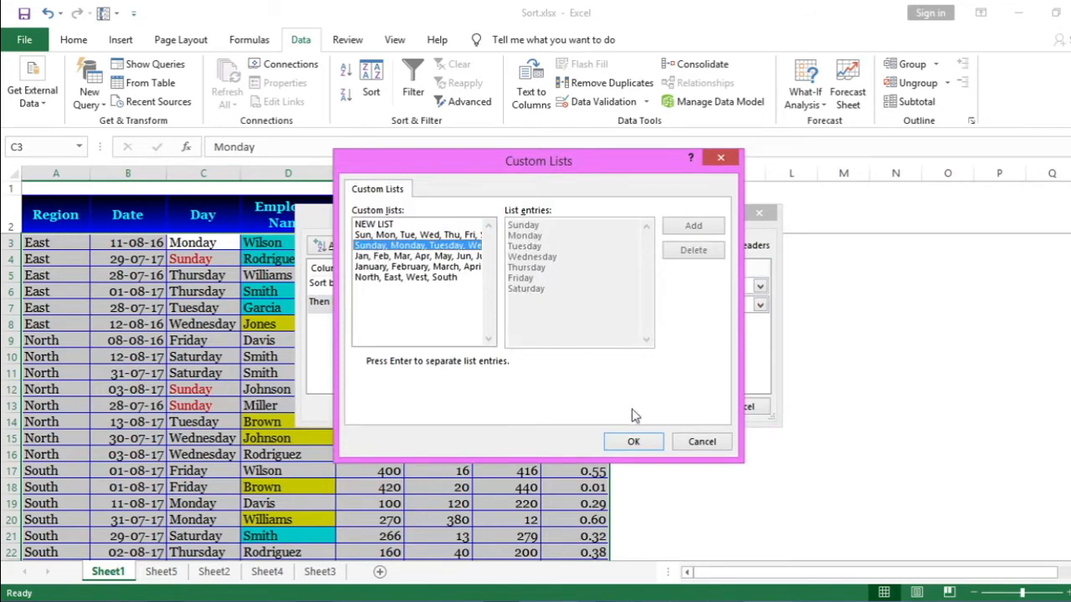
left_click(645, 446)
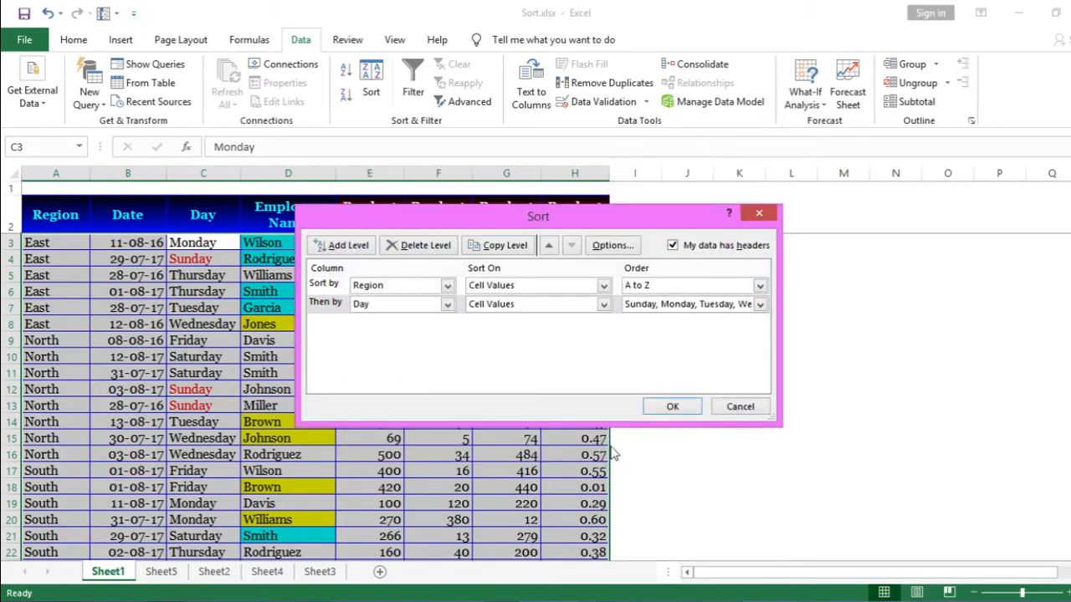
left_click(671, 408)
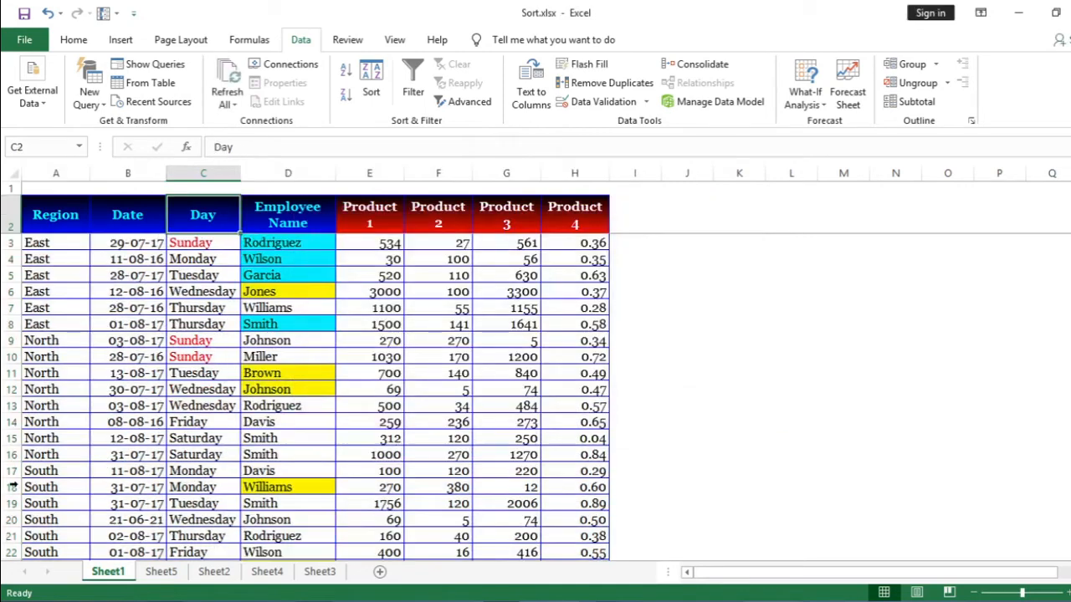
Step: Check the order of weekdays in the Day column across the East rows and into North
left_click(204, 276)
left_click(209, 291)
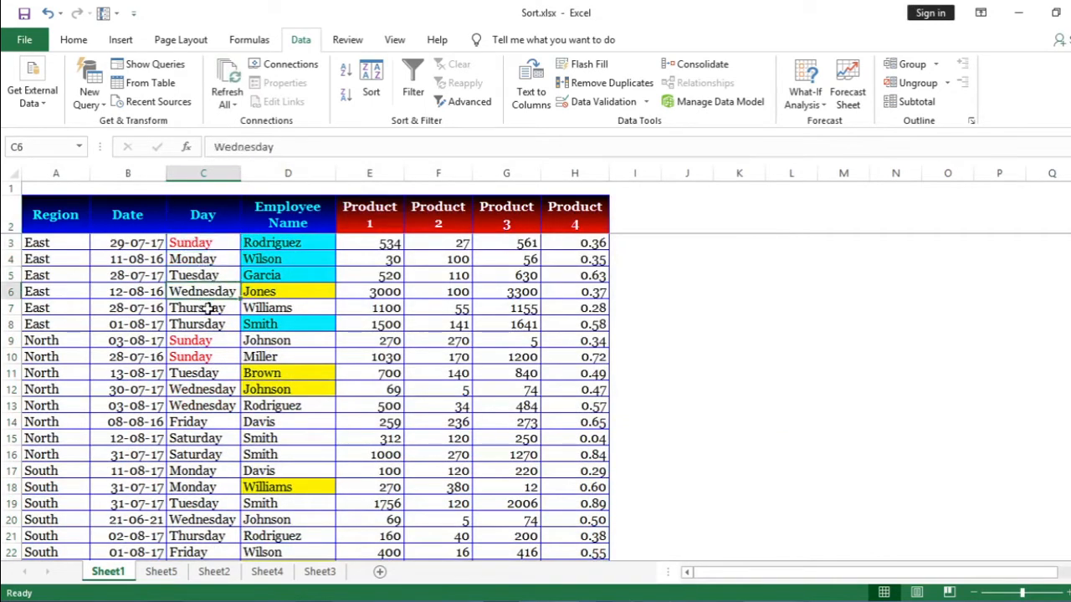
left_click(209, 308)
left_click(211, 324)
left_click(214, 339)
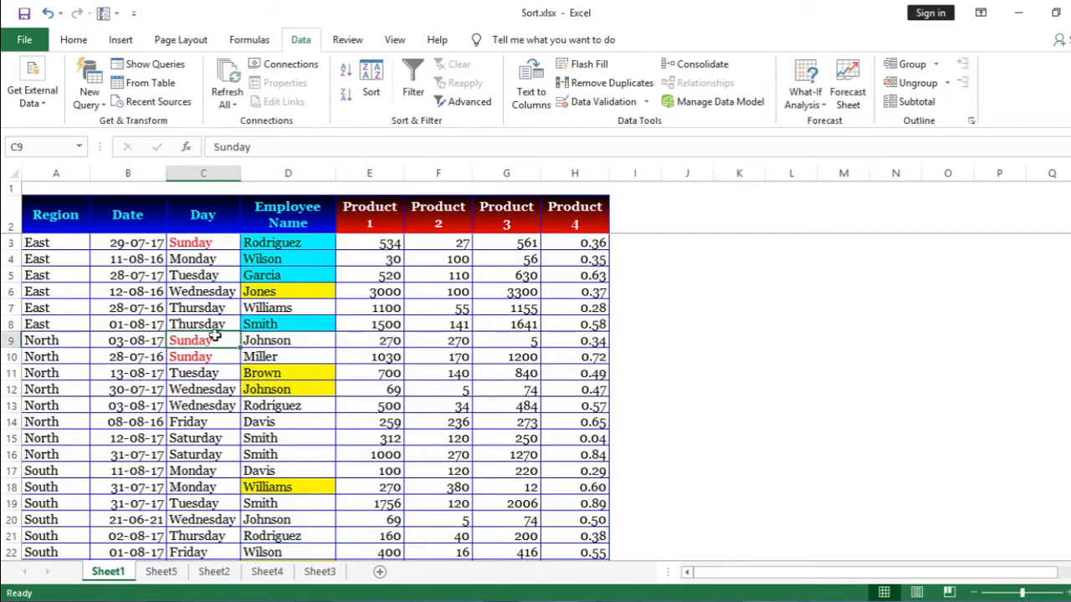
left_click(189, 218)
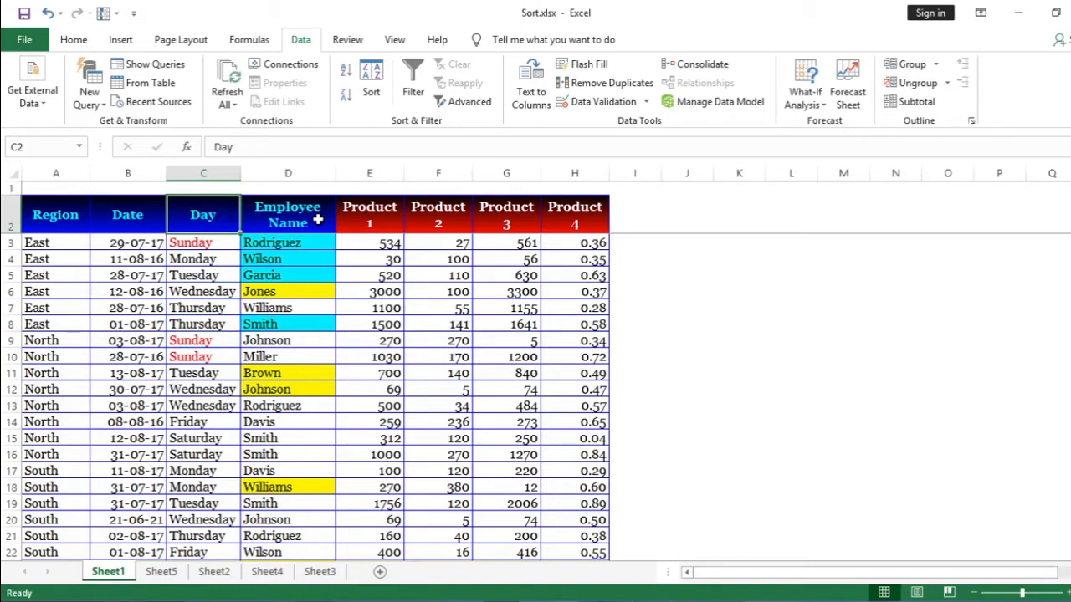
Step: Add a third sort level by Date in Oldest to Newest order below Day and apply the sort
left_click_drag(139, 243, 144, 352)
left_click(142, 237)
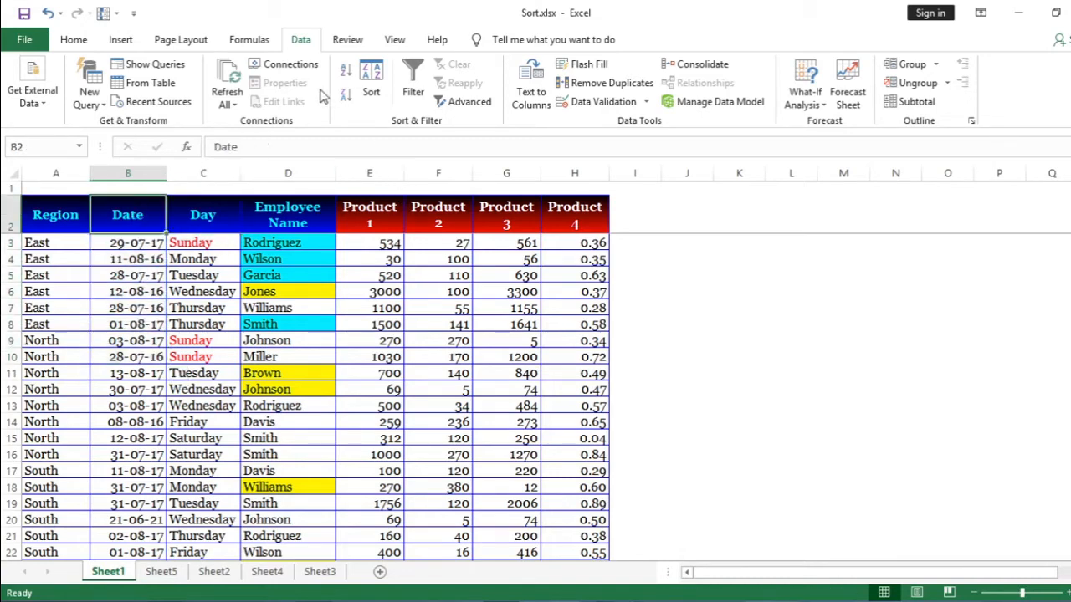
left_click(371, 88)
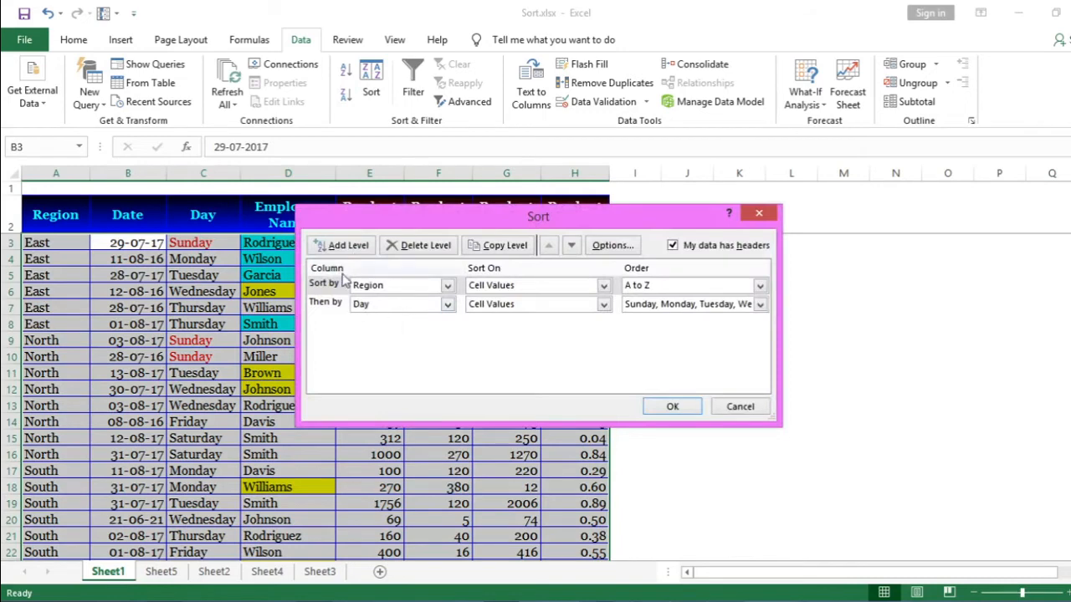
left_click(320, 308)
left_click(346, 245)
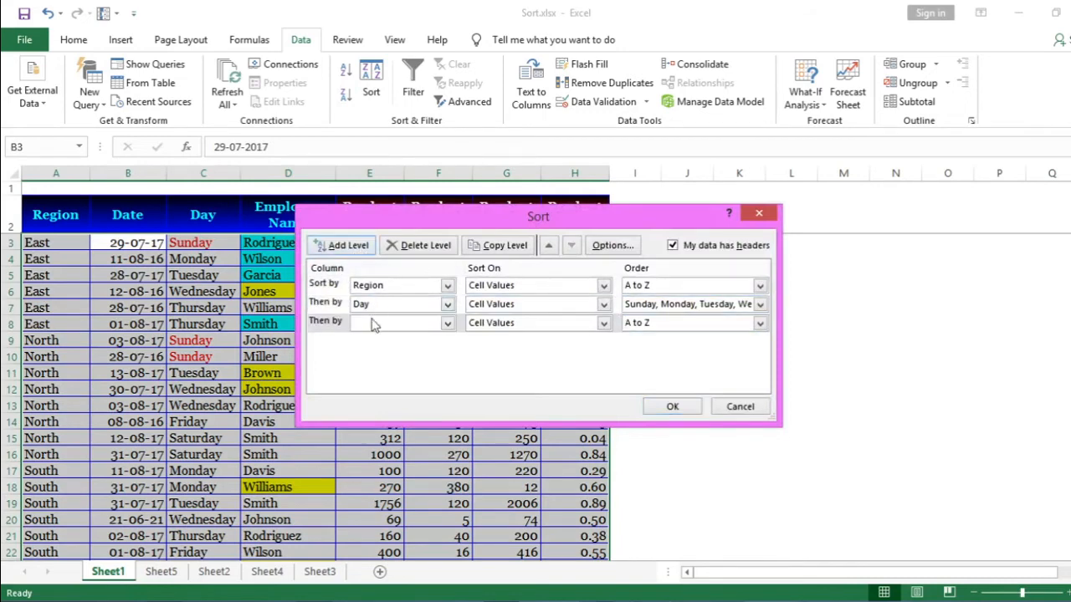
left_click(446, 324)
left_click(410, 349)
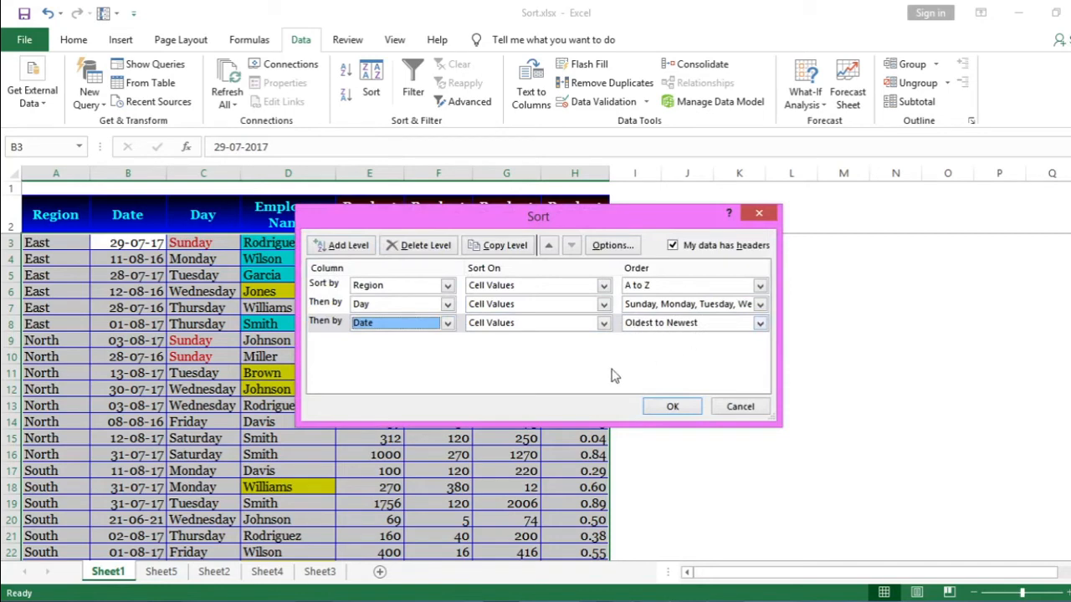
left_click(761, 324)
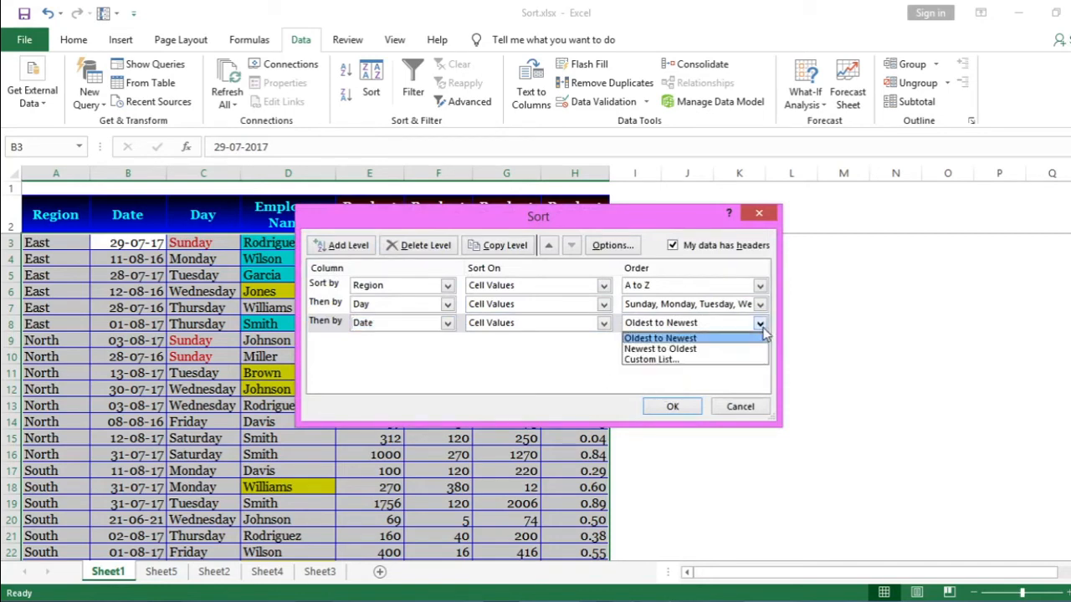
left_click(678, 338)
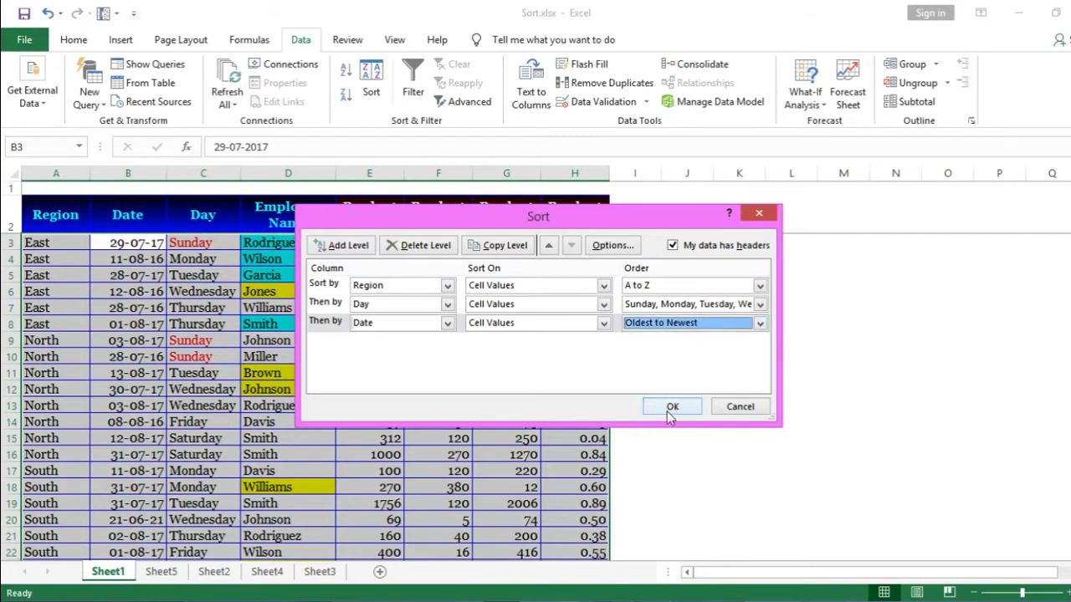
left_click(672, 407)
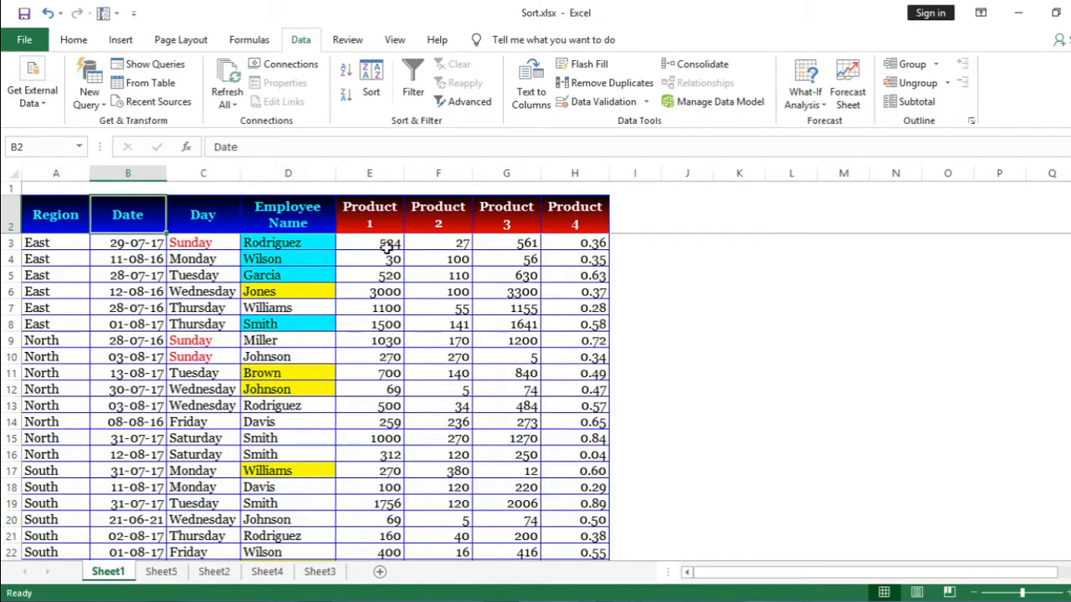
Step: Add a fourth sort level by Product 1 below the Date level
left_click_drag(387, 245, 524, 272)
left_click(369, 216)
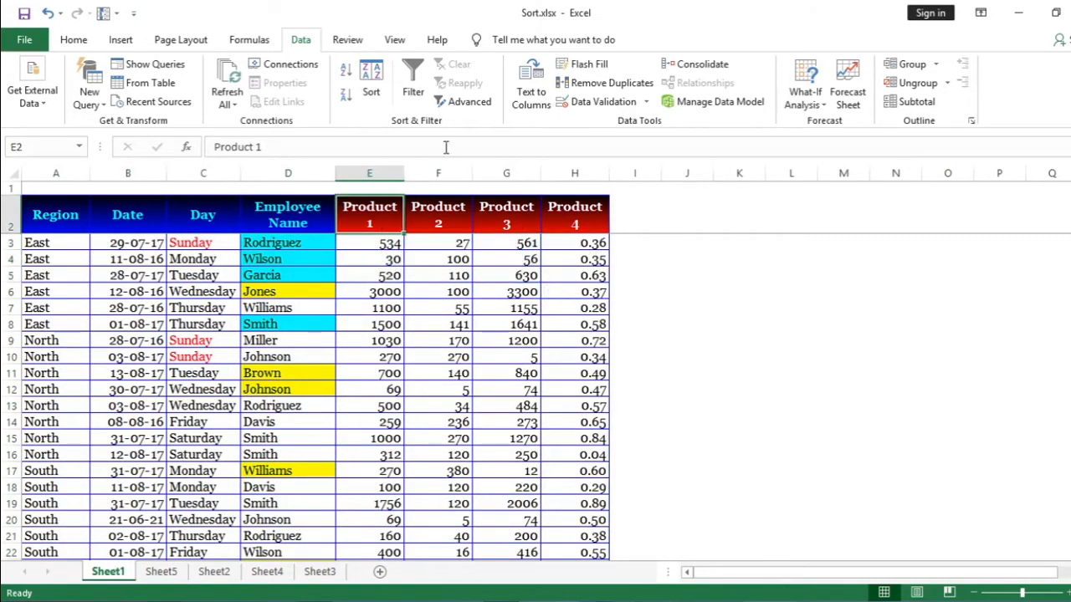
left_click(371, 87)
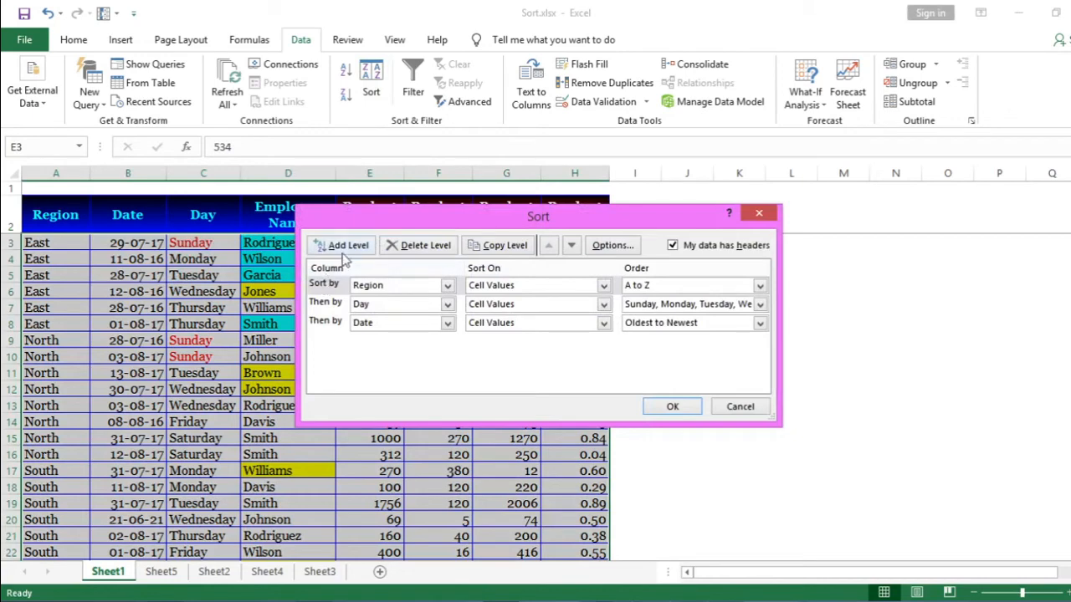
left_click(327, 322)
left_click(349, 247)
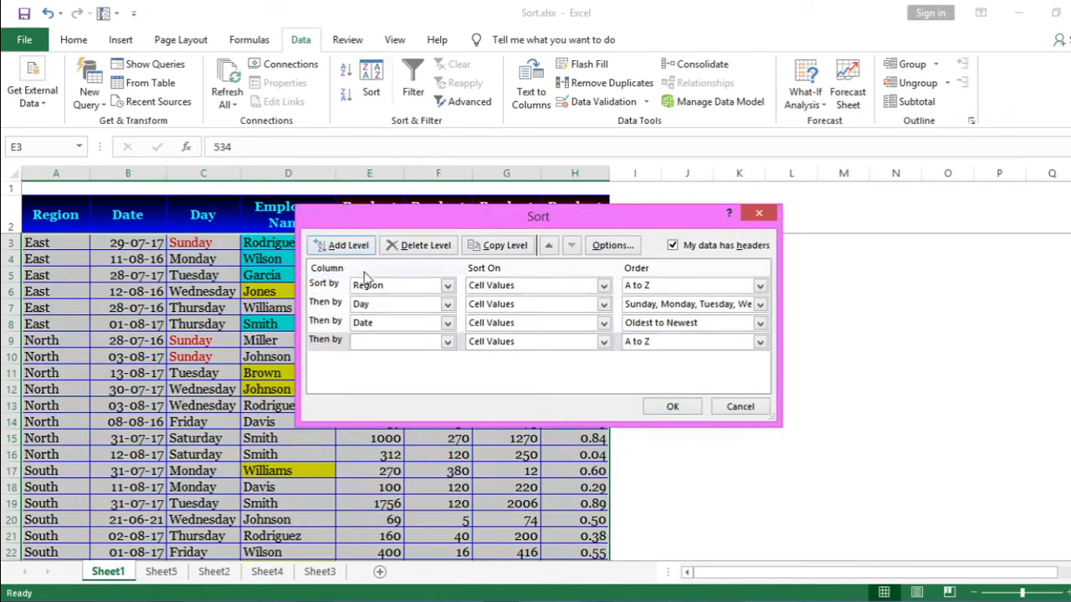
left_click(338, 340)
left_click(424, 246)
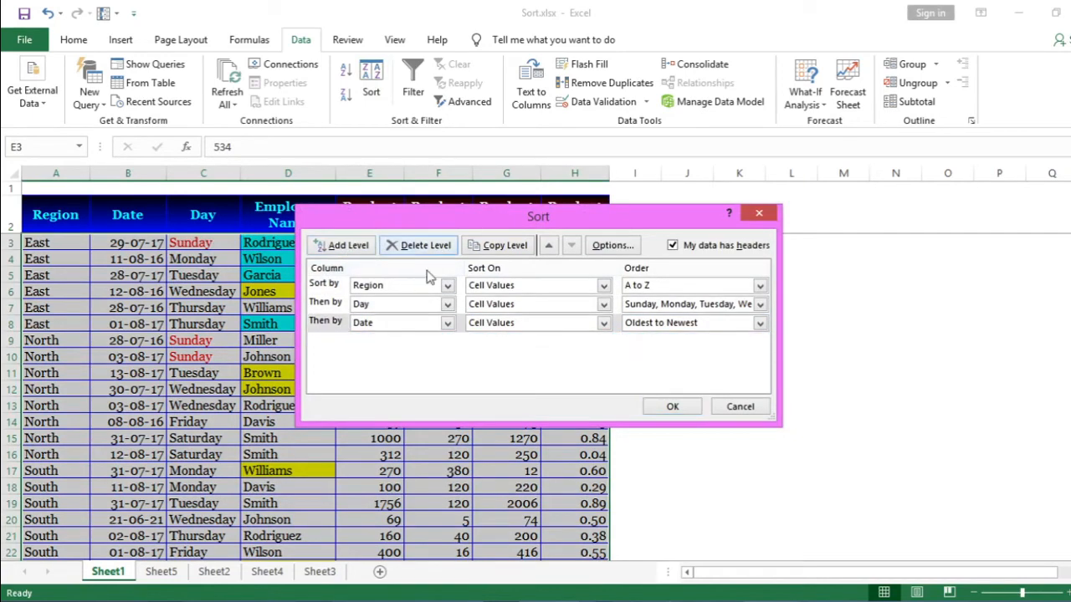
left_click(345, 246)
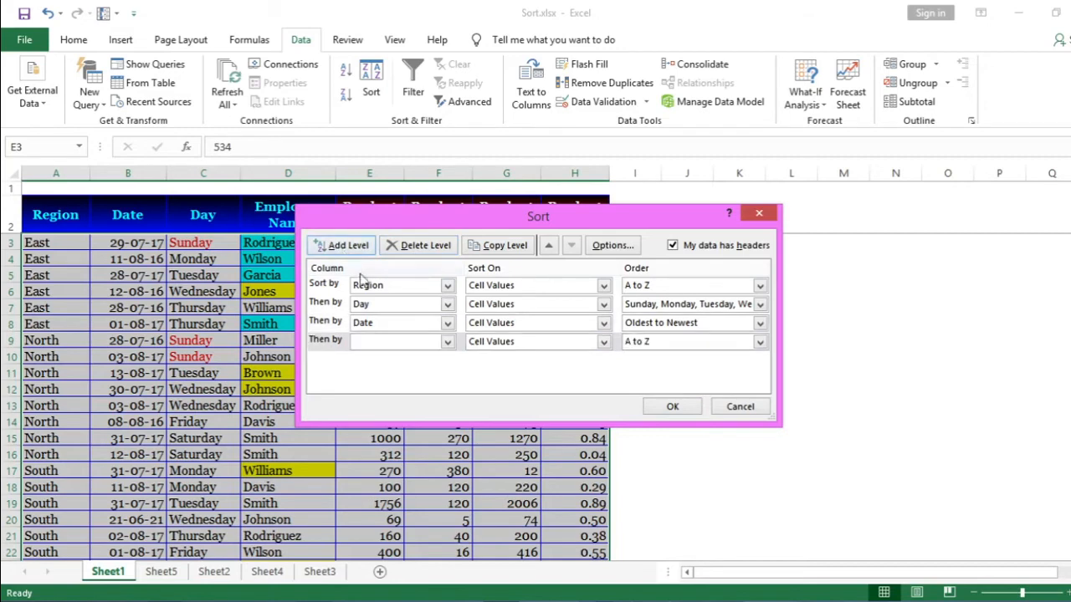
left_click(446, 343)
left_click(395, 398)
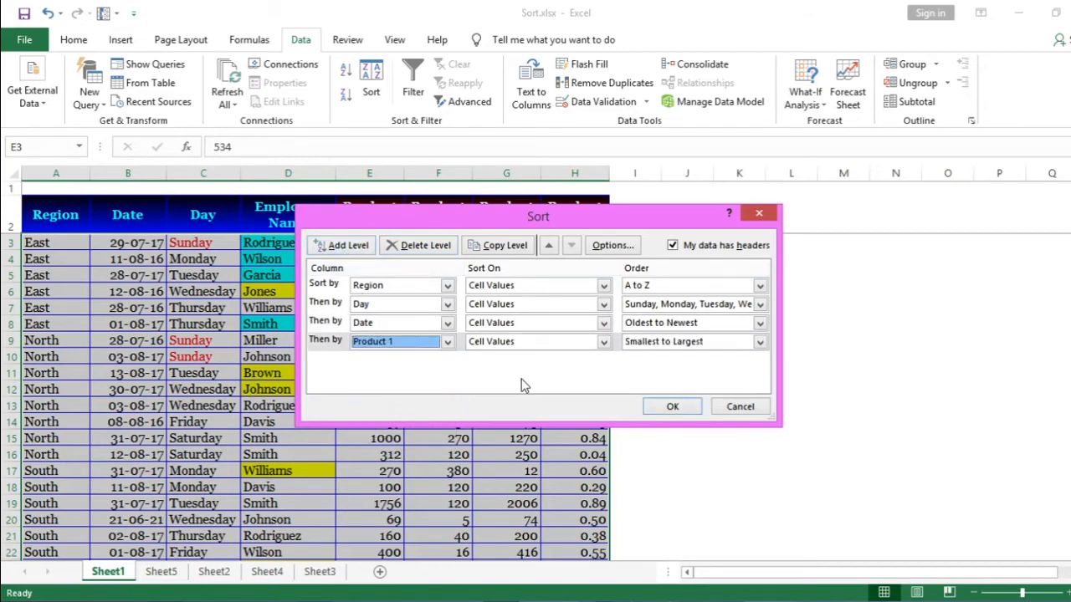
Step: Set the Product 1 level's order to Smallest to Largest and apply the four-level sort
left_click(761, 343)
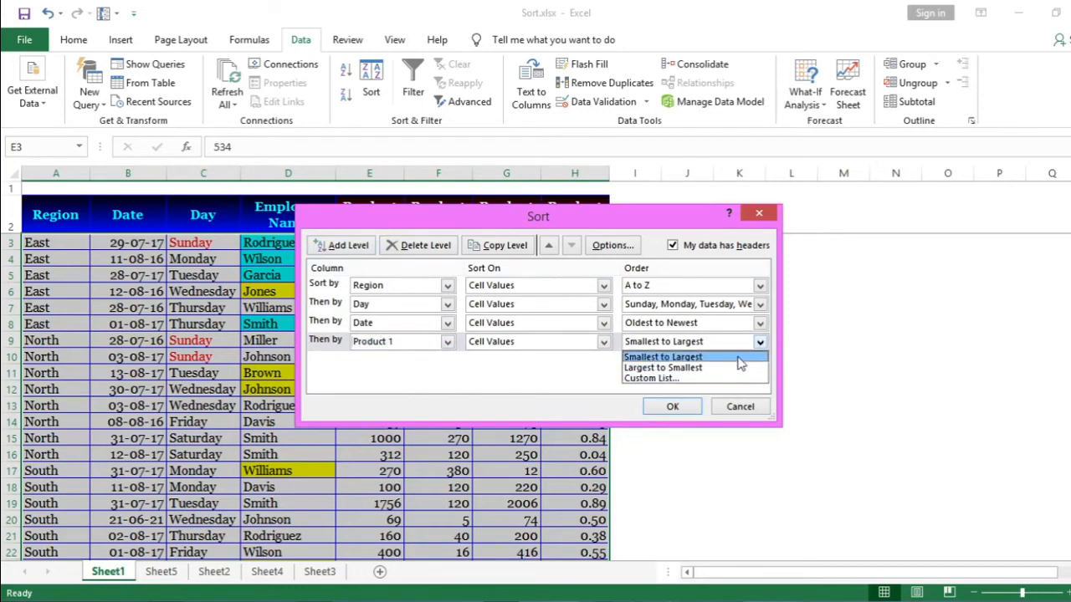
left_click(739, 358)
left_click(675, 407)
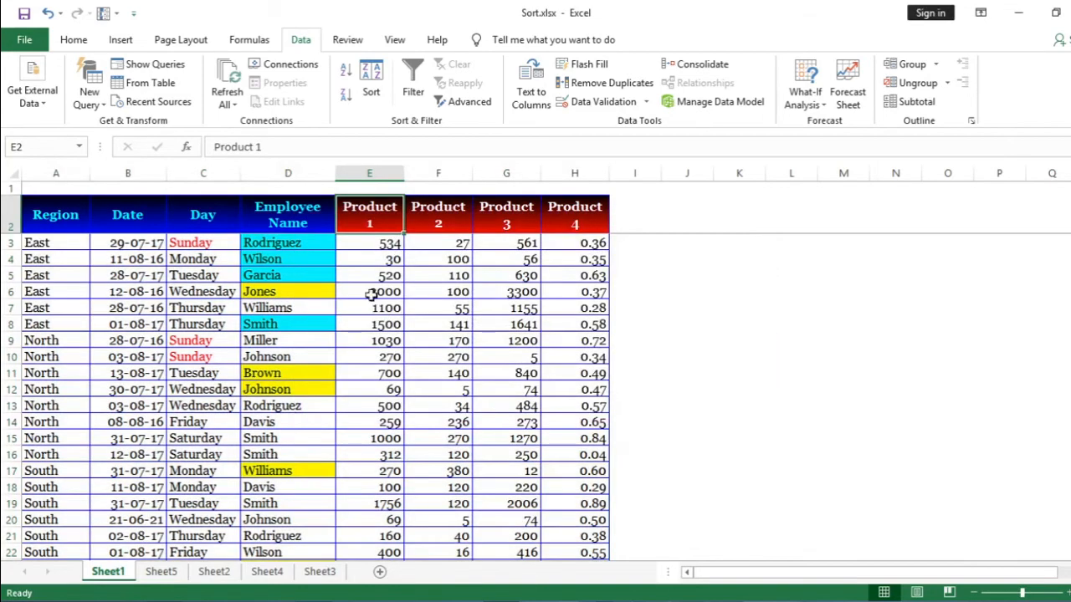
Step: Insert a new row below the first East record and fill it with a copy of that record
left_click(375, 244)
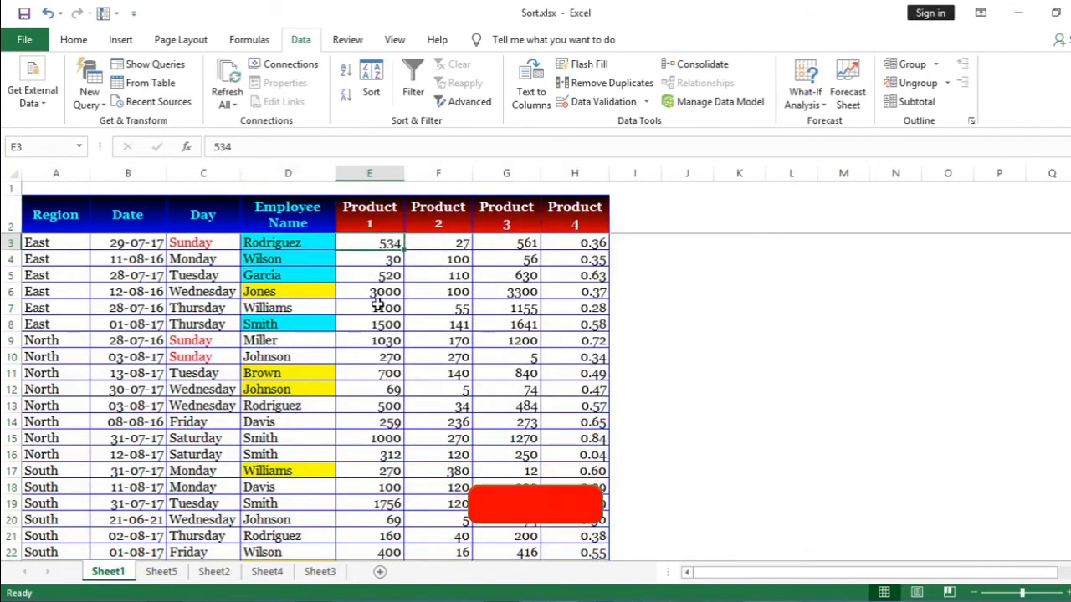
key("Down")
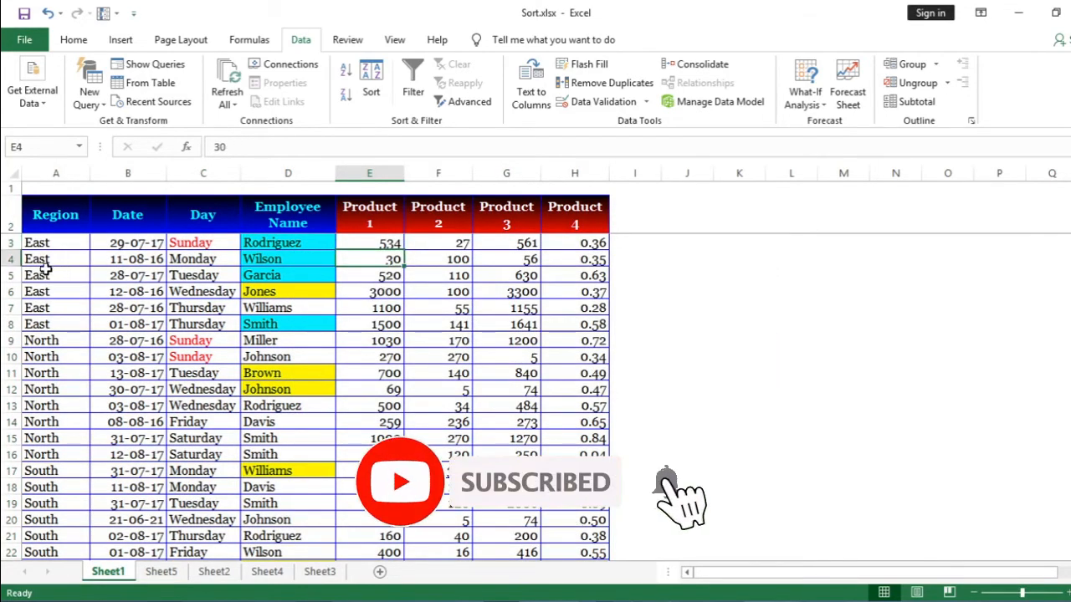
left_click(12, 258)
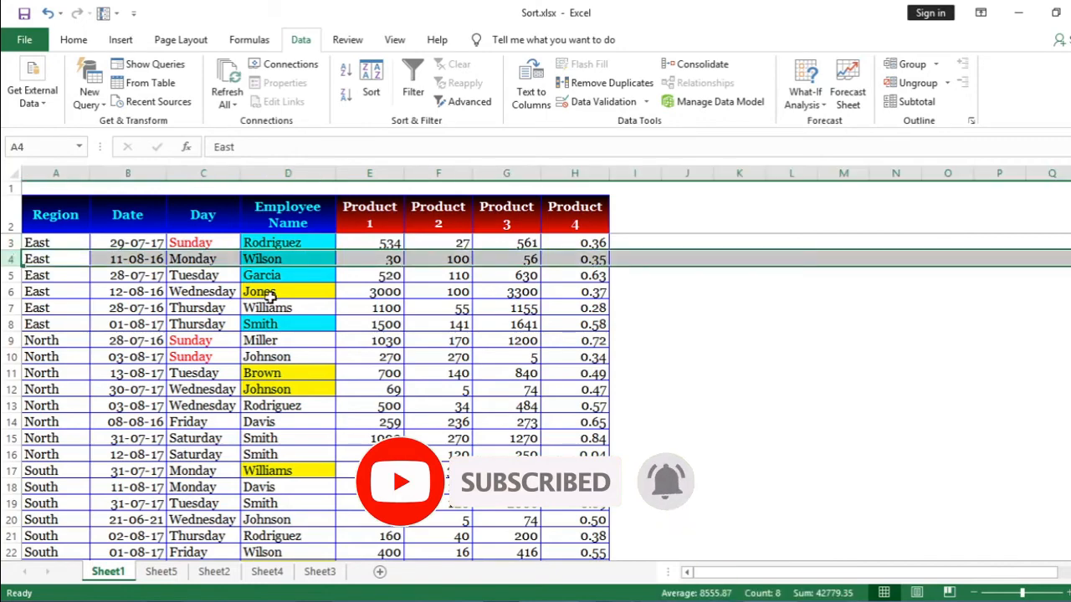
key("ctrl+shift+plus")
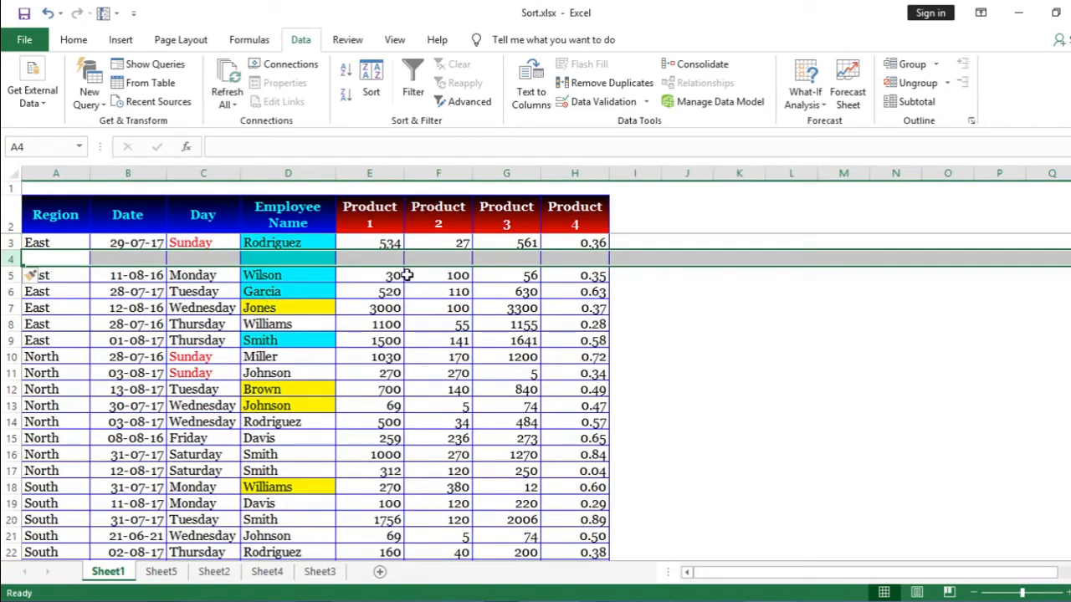
key("ctrl+d")
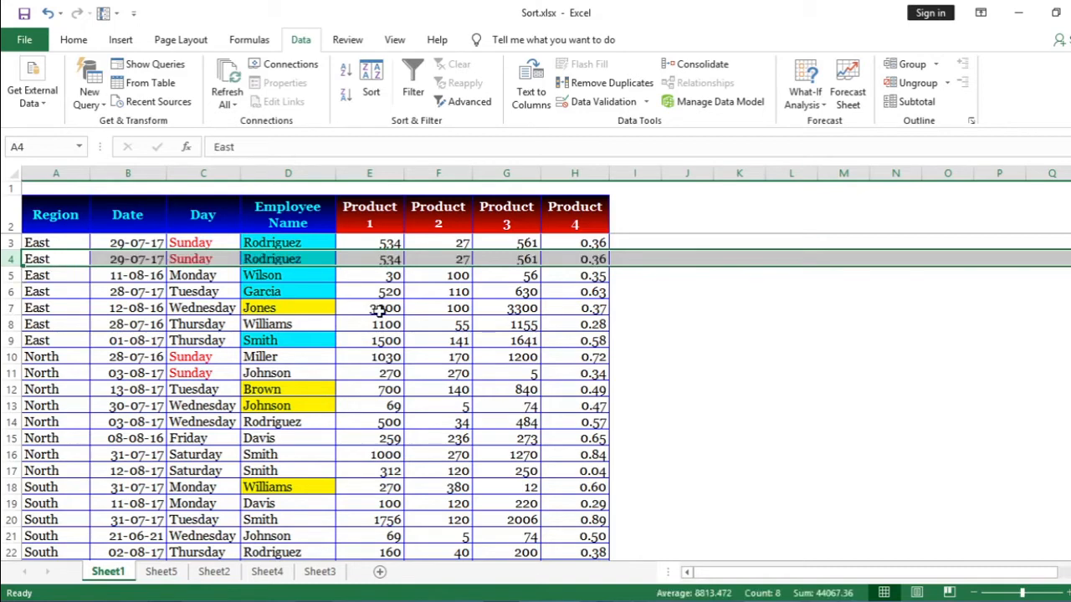
Step: Set the Product 1 value of the duplicated East record in row 4 to 400
key("Right")
key("Right")
key("Right")
key("Right")
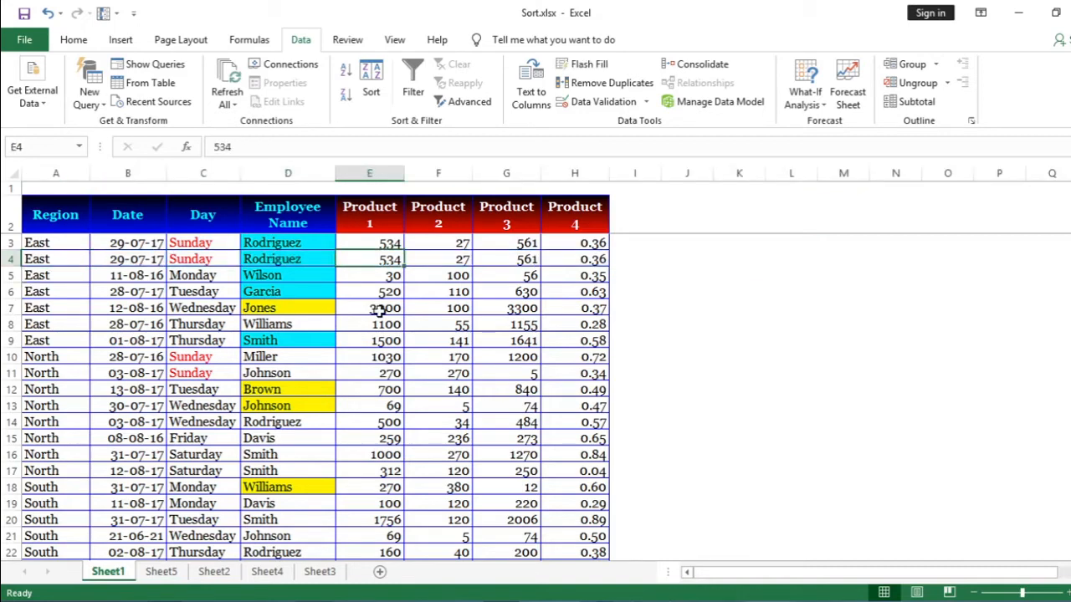
type("4")
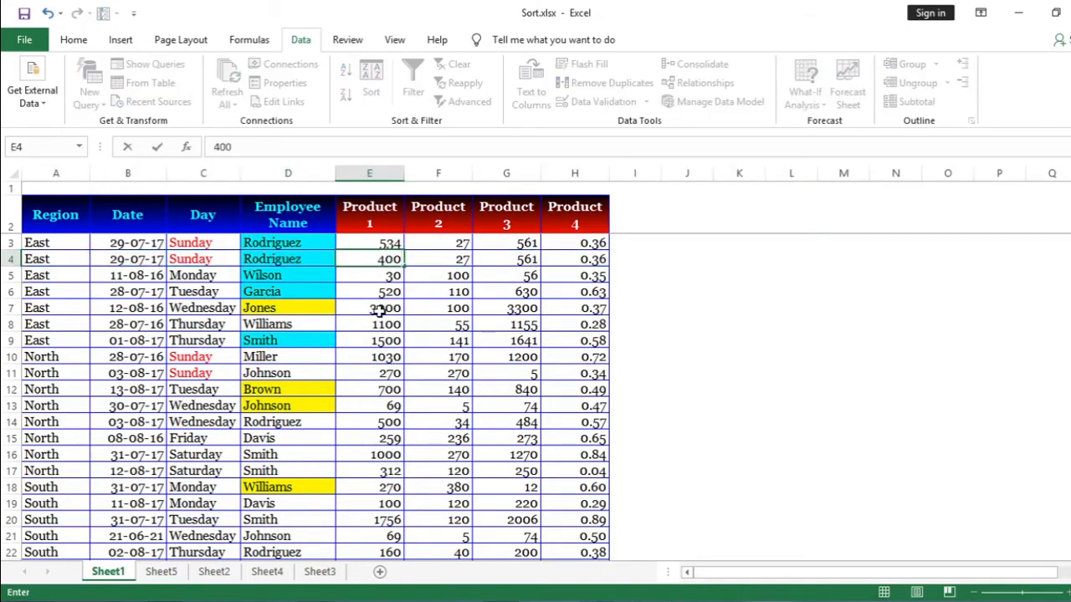
type("00")
left_click(378, 310)
Step: Reapply the four-level sort and check the Product 1 order of the two matching East Sunday rows
left_click(378, 216)
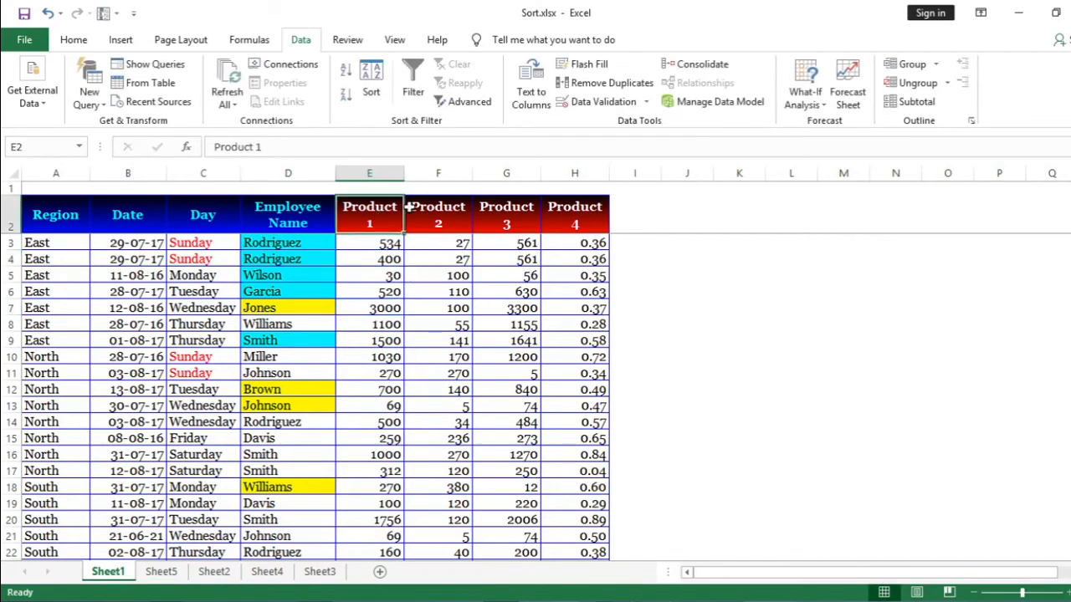
left_click(370, 84)
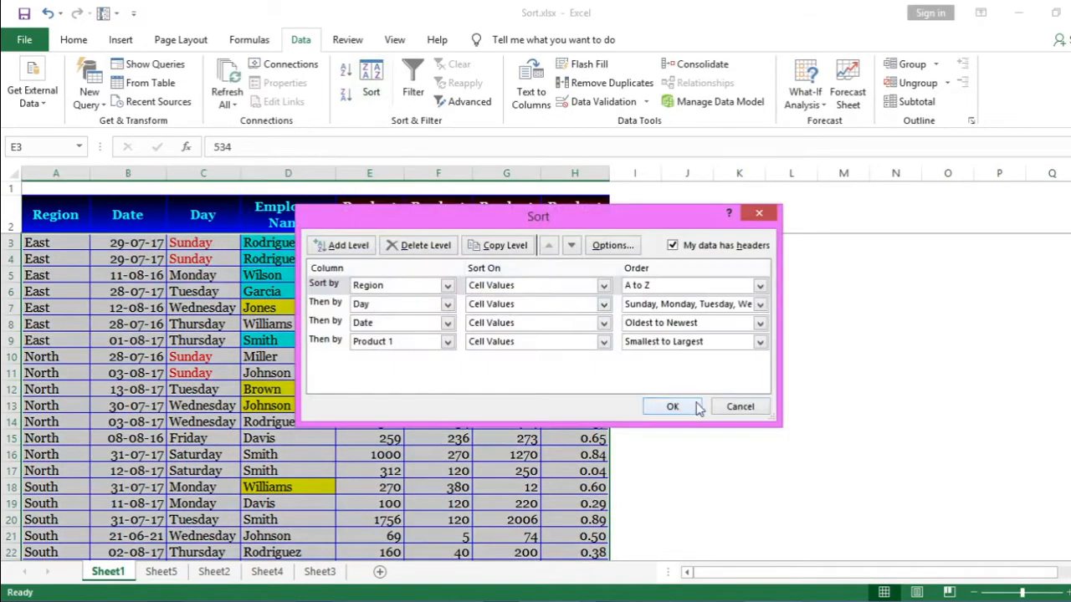
left_click(697, 405)
left_click_drag(383, 243, 379, 260)
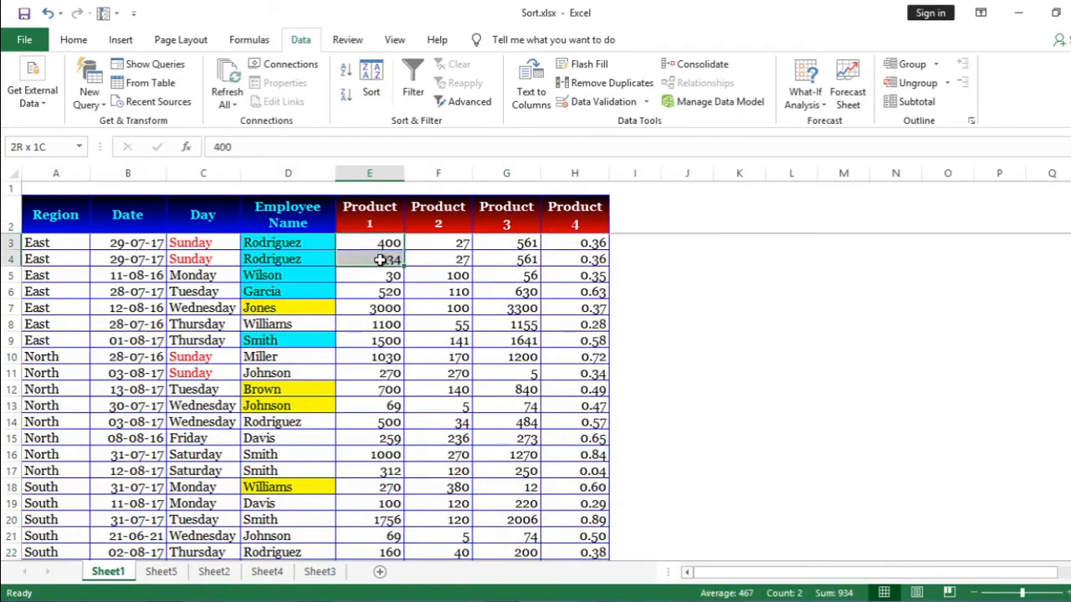
left_click(390, 247)
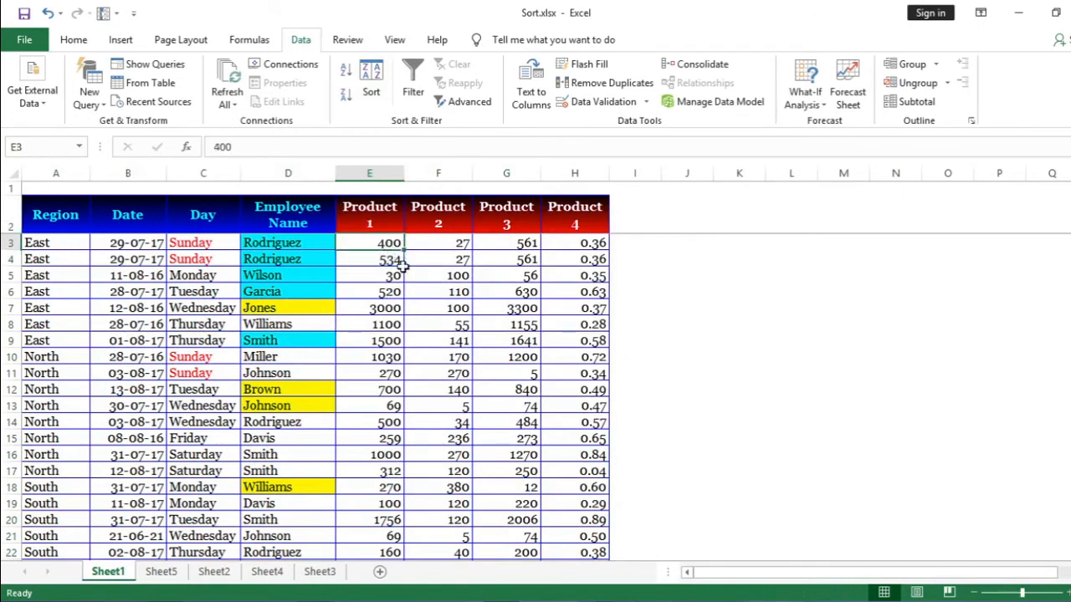
left_click(391, 263)
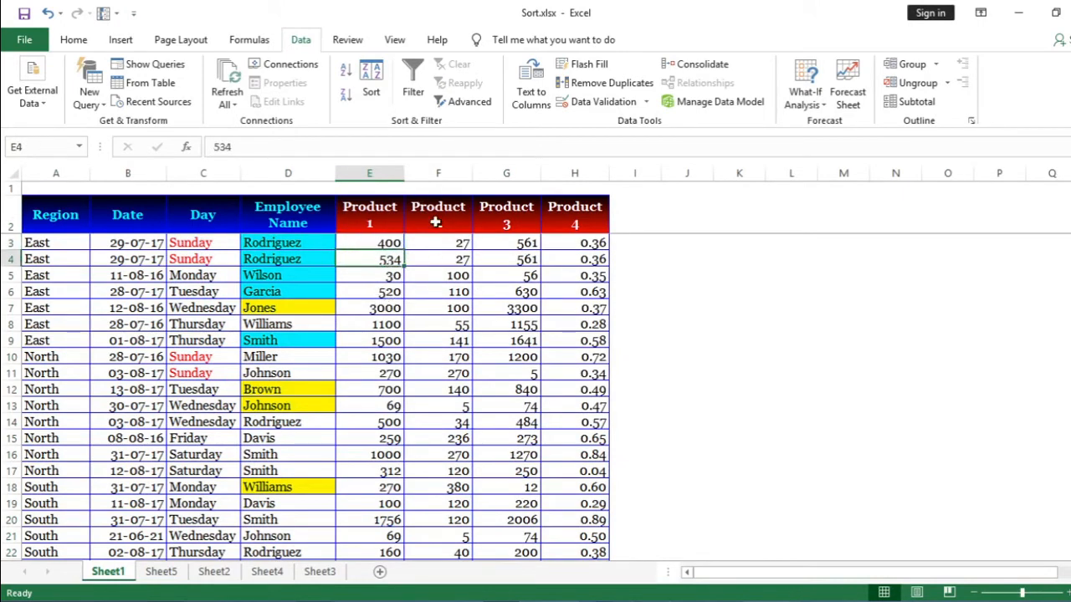
Step: Delete all four levels from the custom sort and confirm the empty sort settings
left_click(370, 84)
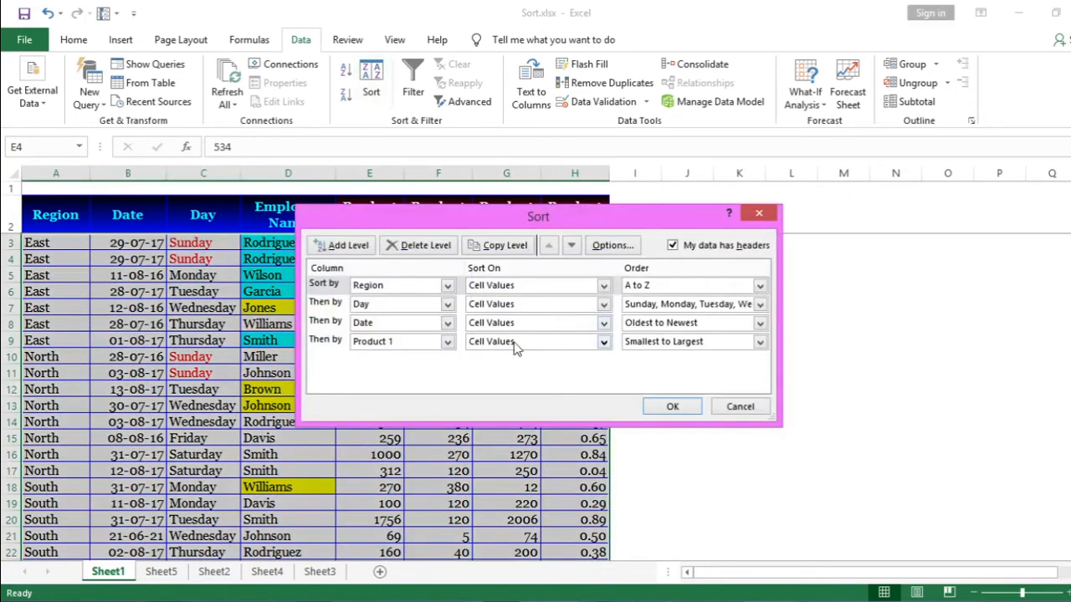
left_click(423, 245)
left_click(422, 245)
left_click(424, 248)
left_click(425, 246)
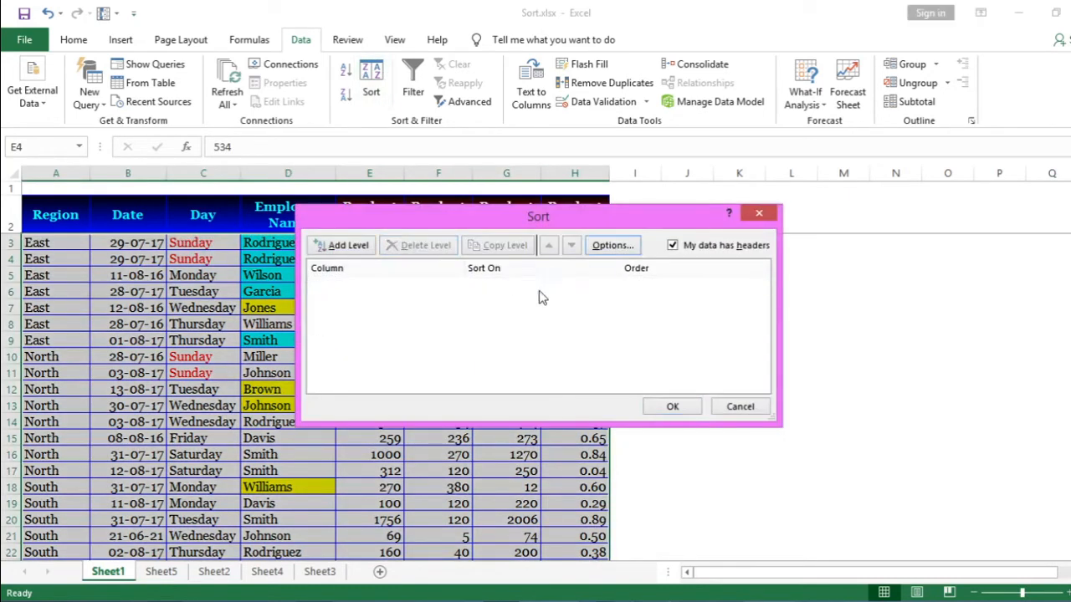
left_click(673, 407)
Step: Add a first custom sort level for the Employee Name column of the table
left_click(370, 83)
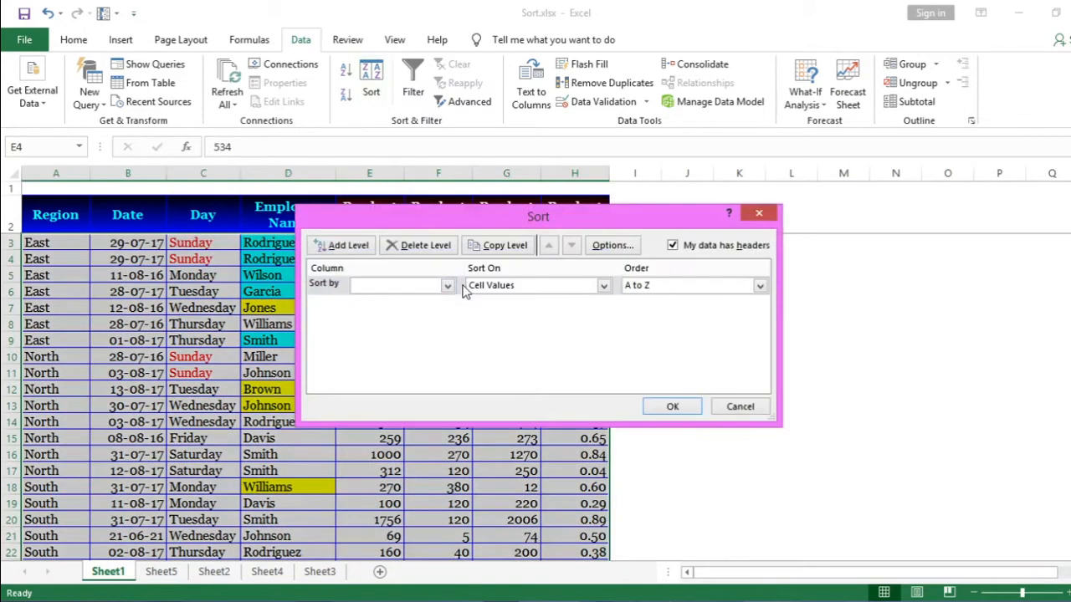
left_click(448, 286)
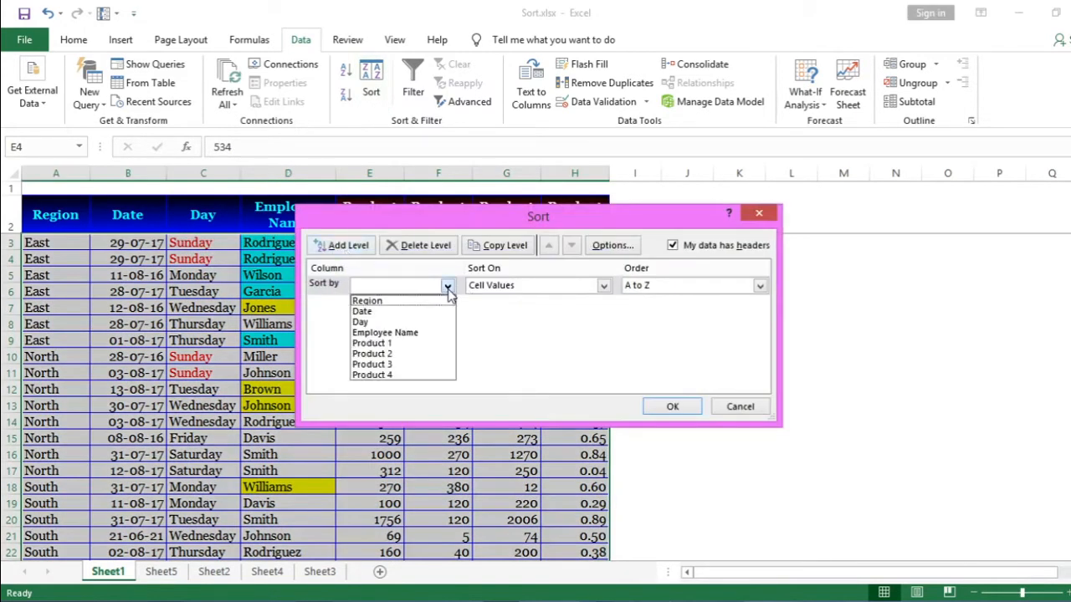
left_click(392, 231)
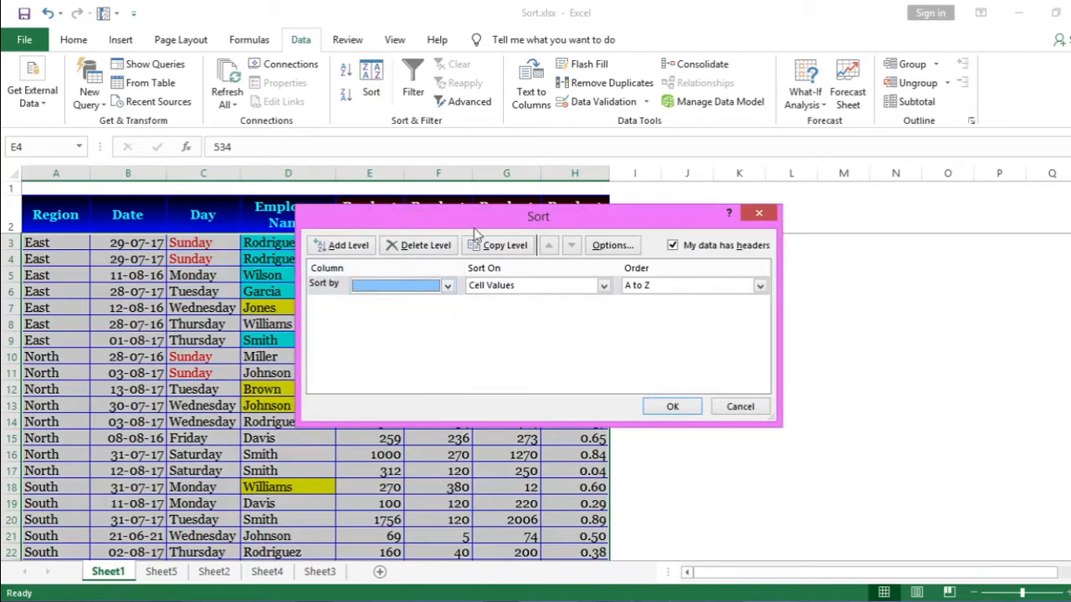
left_click_drag(455, 220, 536, 230)
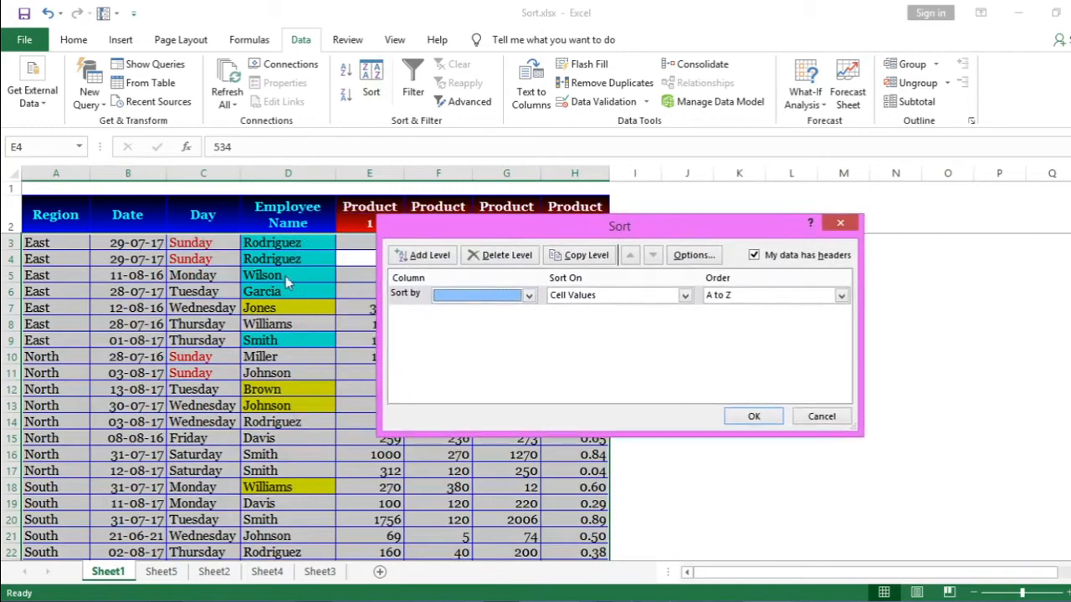
left_click(529, 296)
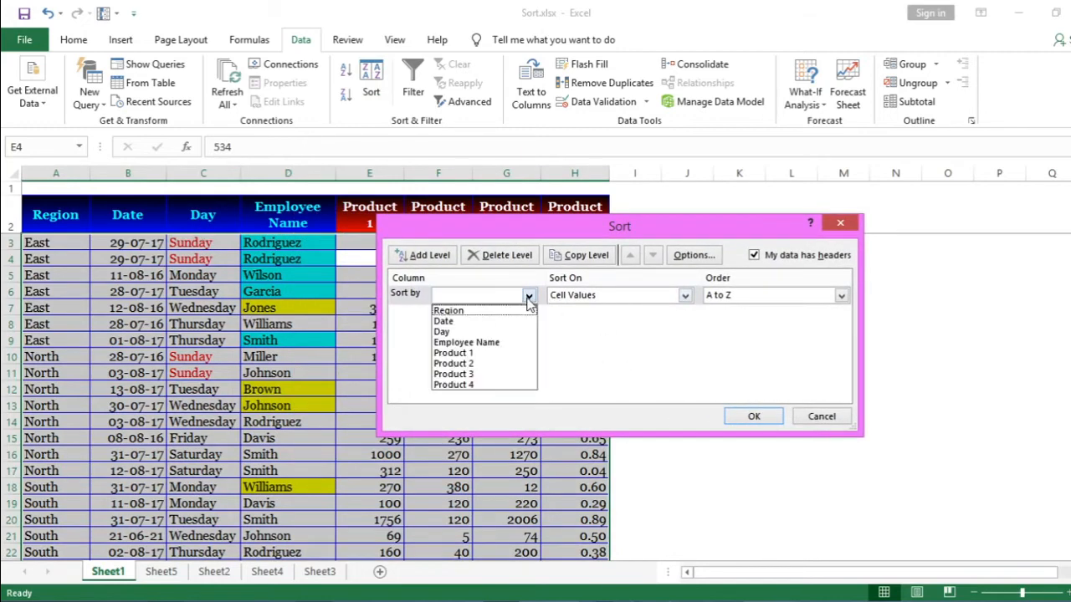
left_click(487, 342)
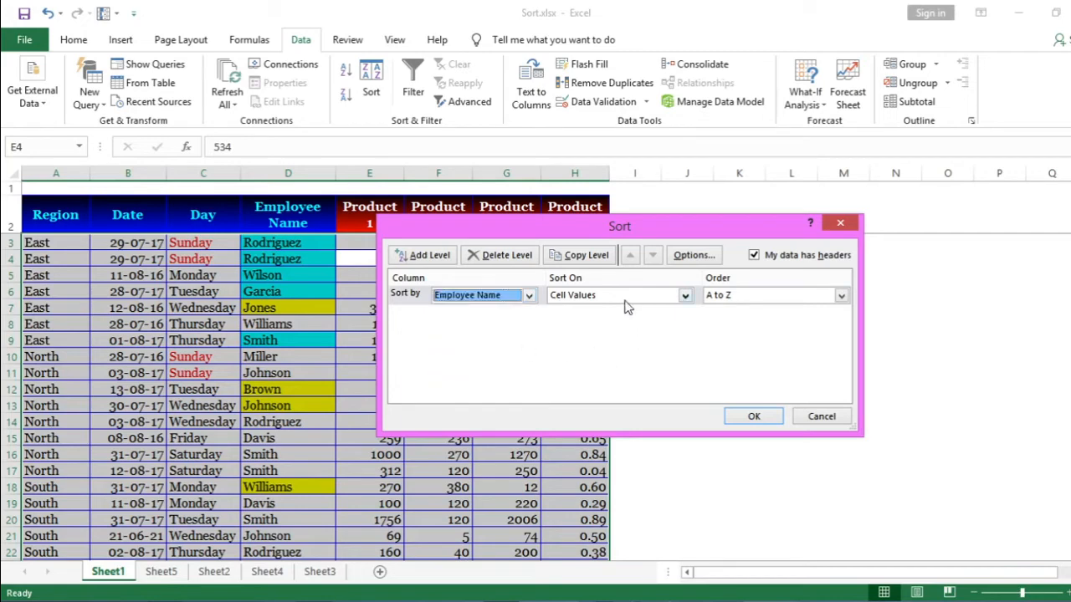
Step: Set the Employee Name level to sort on Cell Color with yellow On Top, apply it and check the name column
left_click(623, 296)
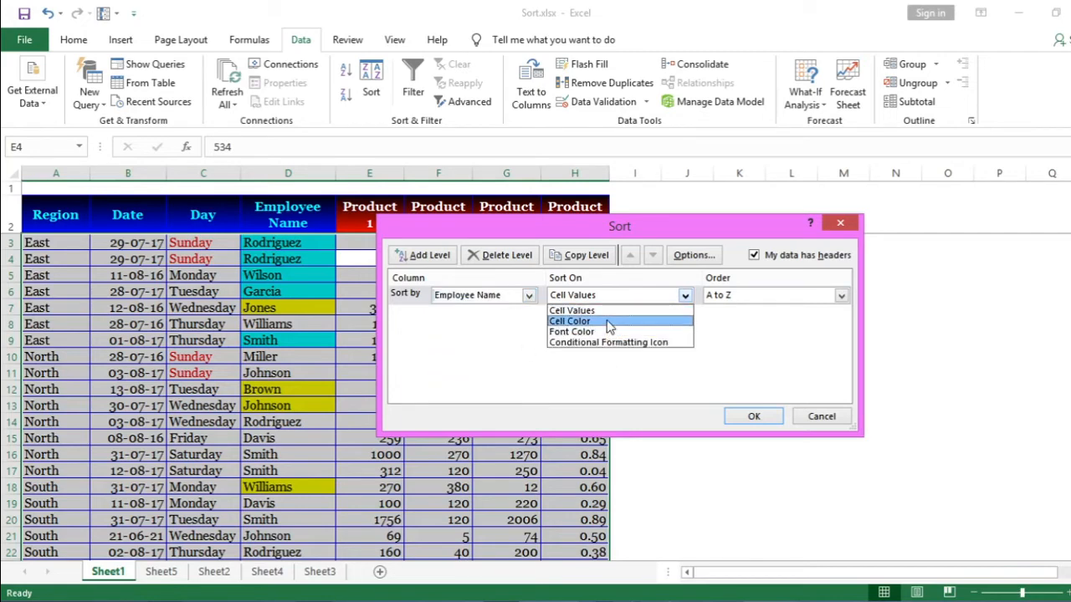
left_click(607, 322)
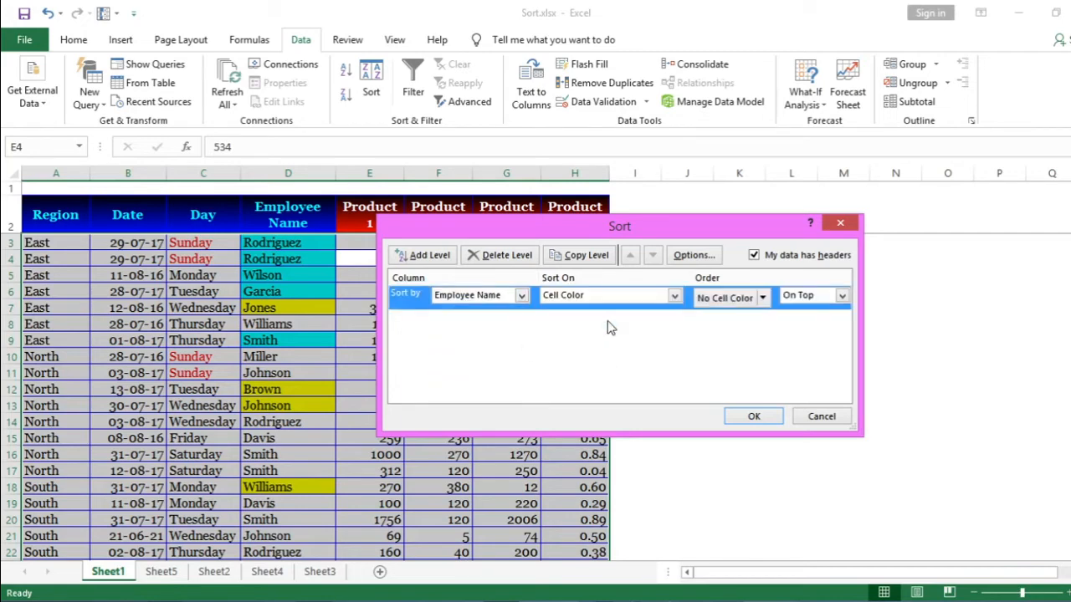
left_click(762, 299)
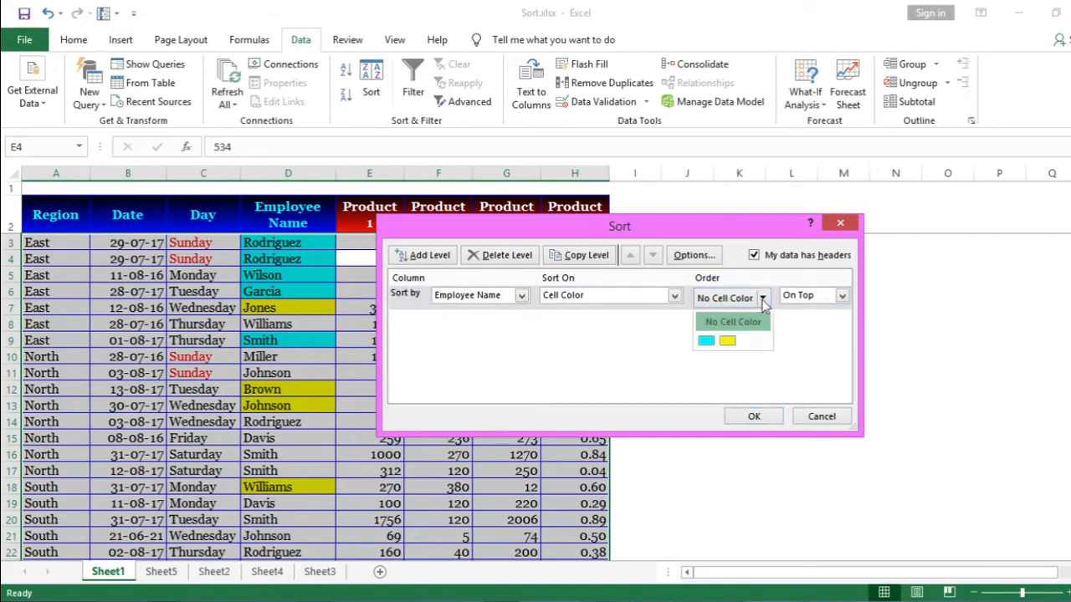
left_click(728, 342)
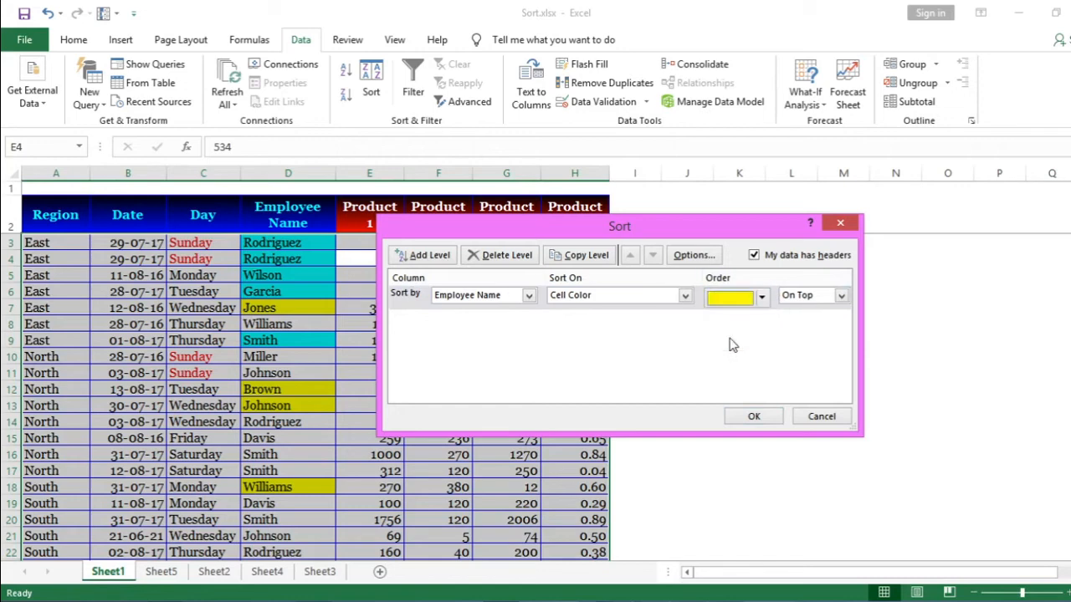
left_click(841, 296)
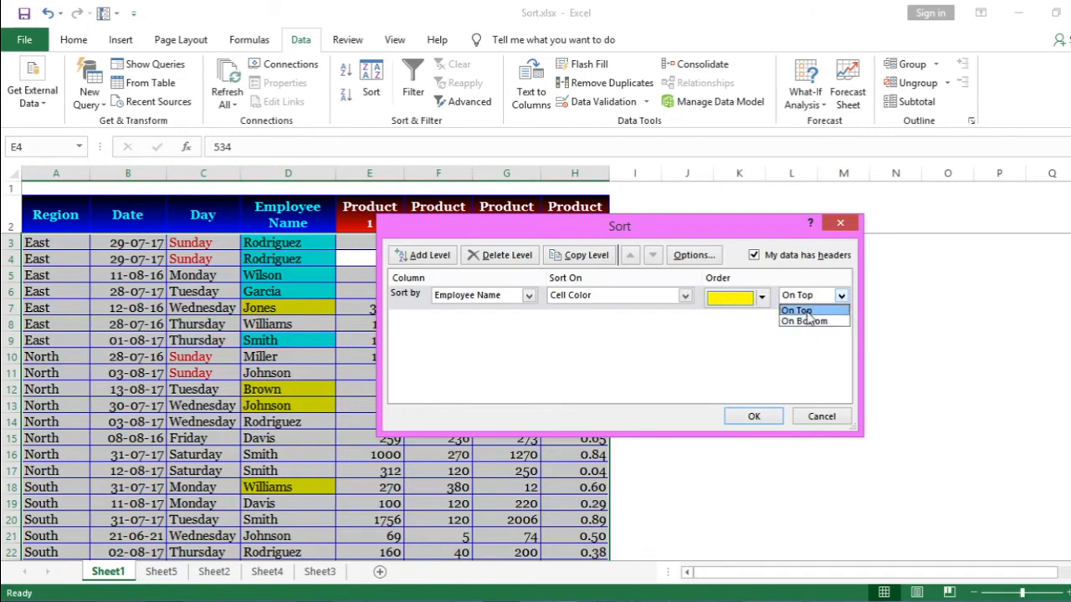
left_click(807, 310)
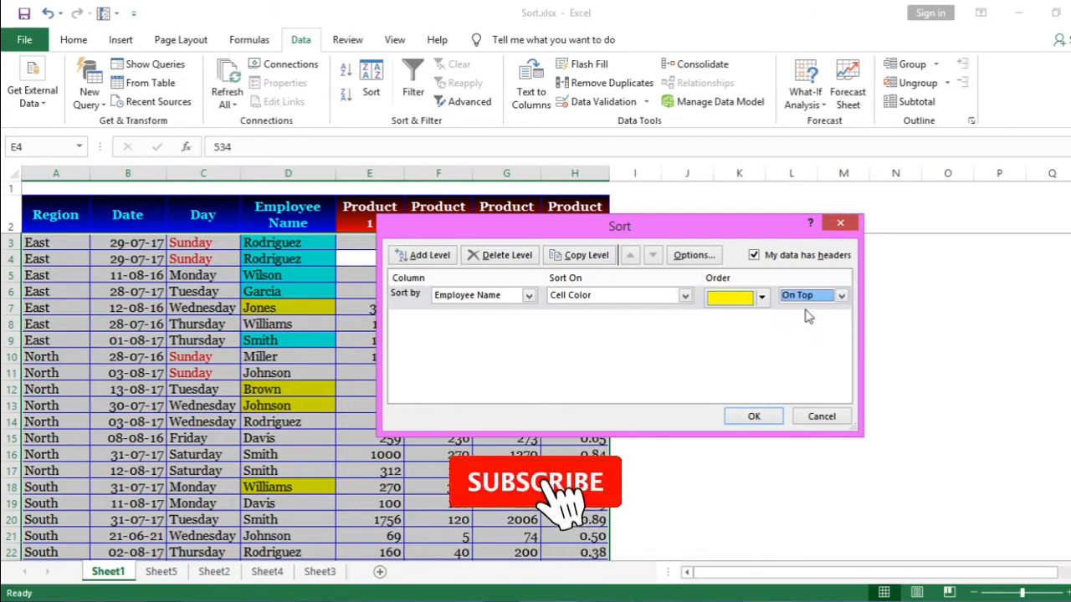
left_click(754, 416)
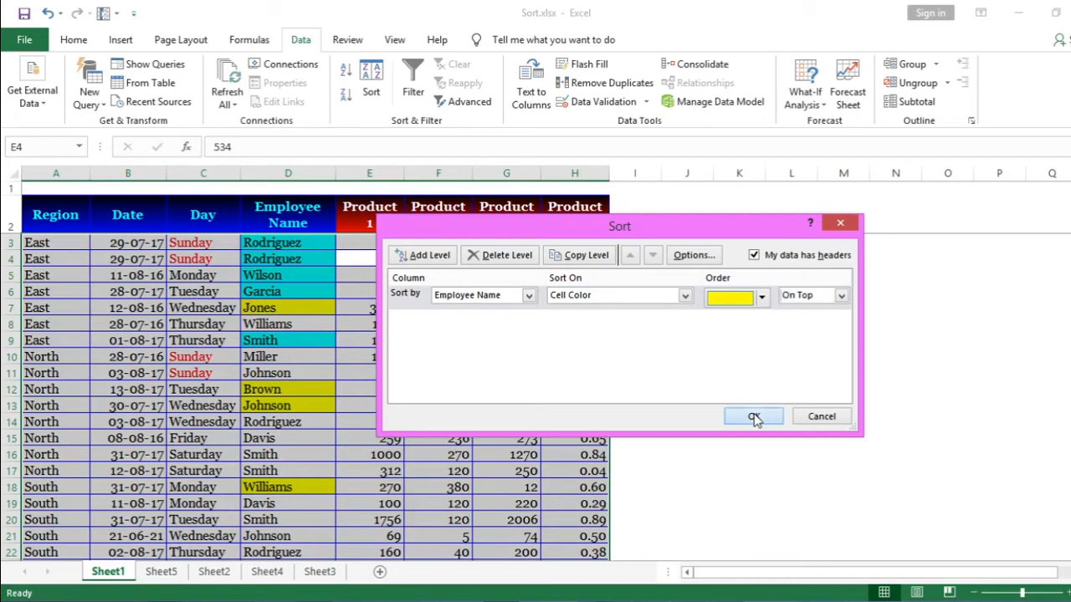
left_click_drag(314, 246, 307, 302)
left_click(303, 214)
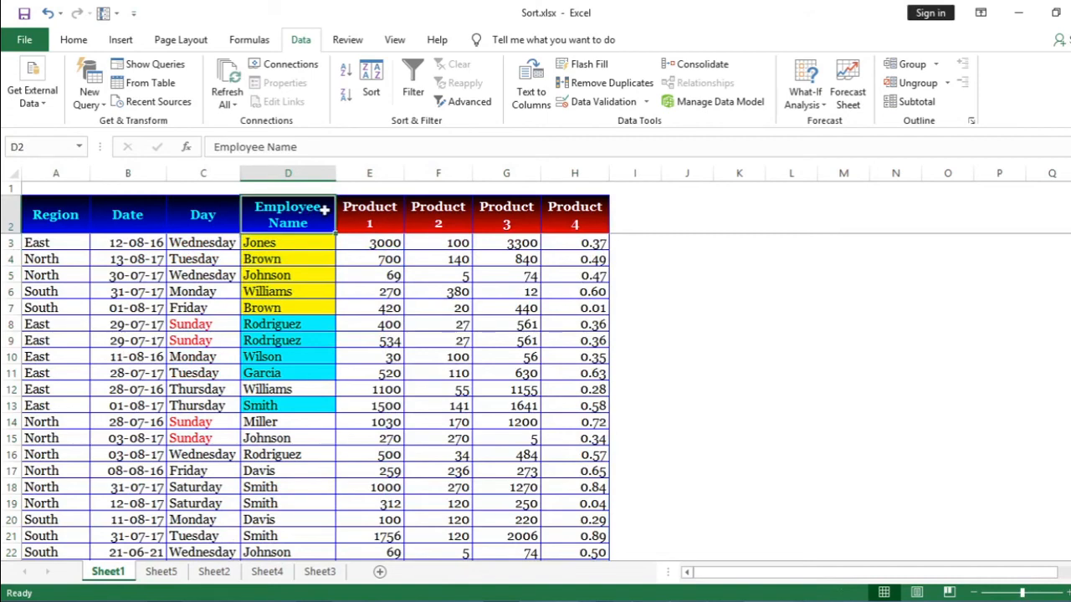
Step: Change the yellow Employee Name cell color to sort On Bottom, apply the sort and check the last rows
left_click(369, 94)
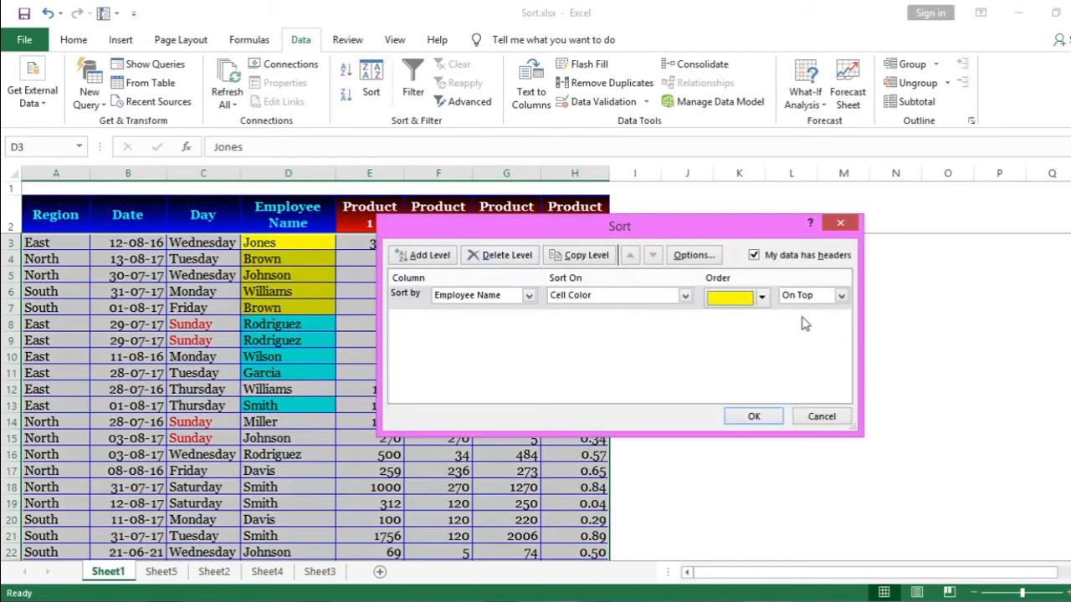
left_click(840, 296)
left_click(824, 322)
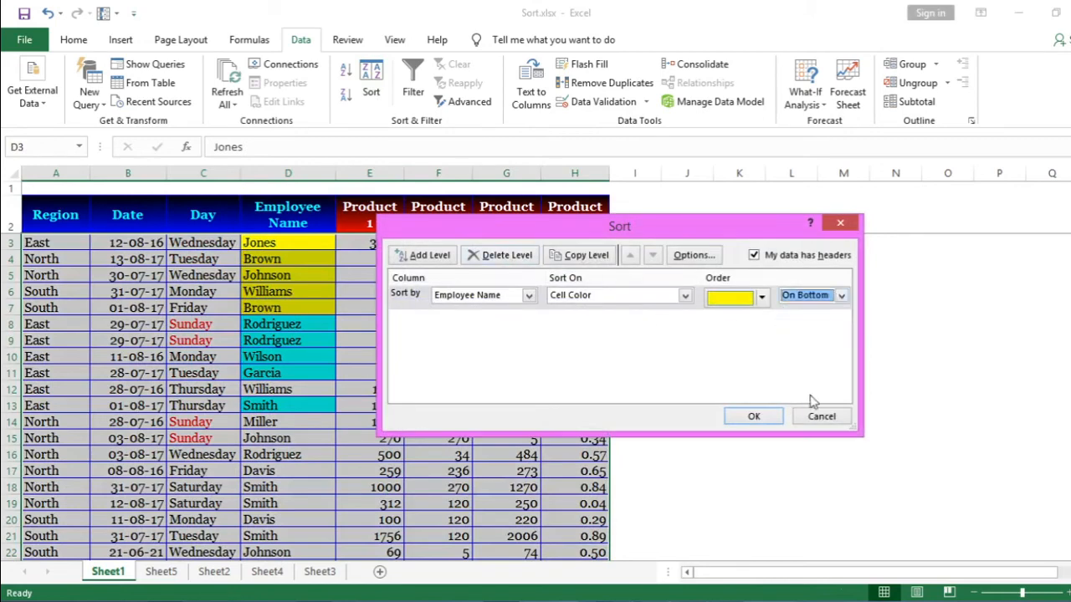
left_click(754, 416)
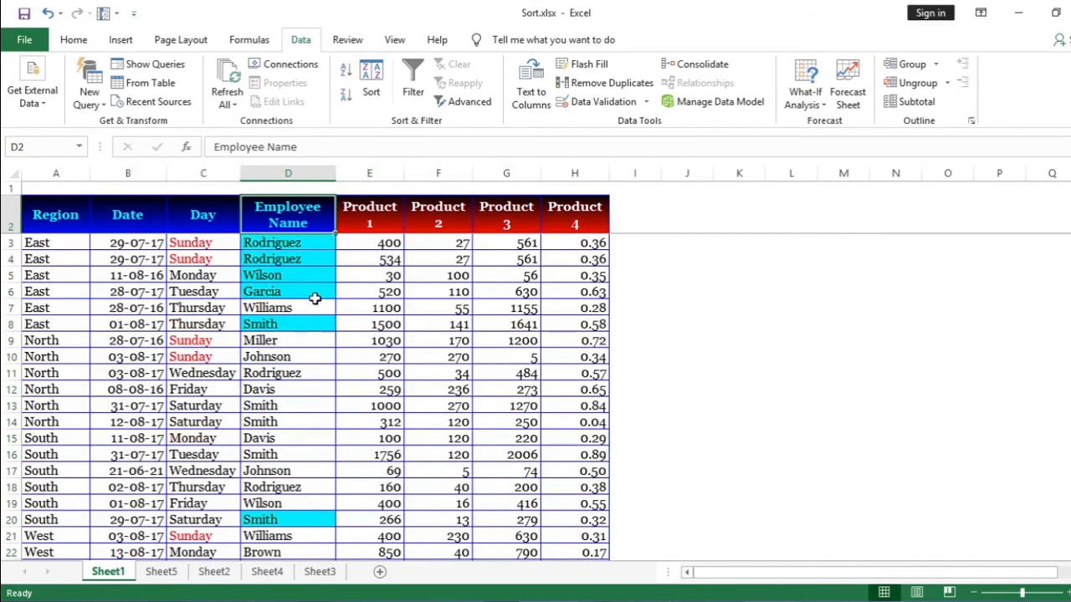
scroll(318, 297, "down", 4)
left_click_drag(308, 405, 311, 470)
left_click(288, 216)
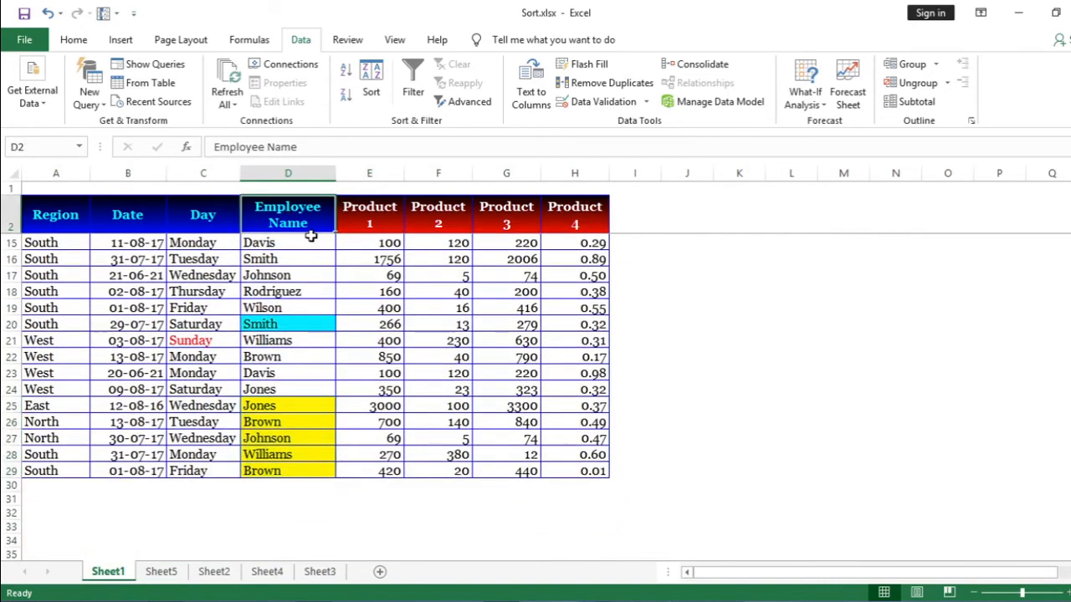
key("Down")
left_click(325, 217)
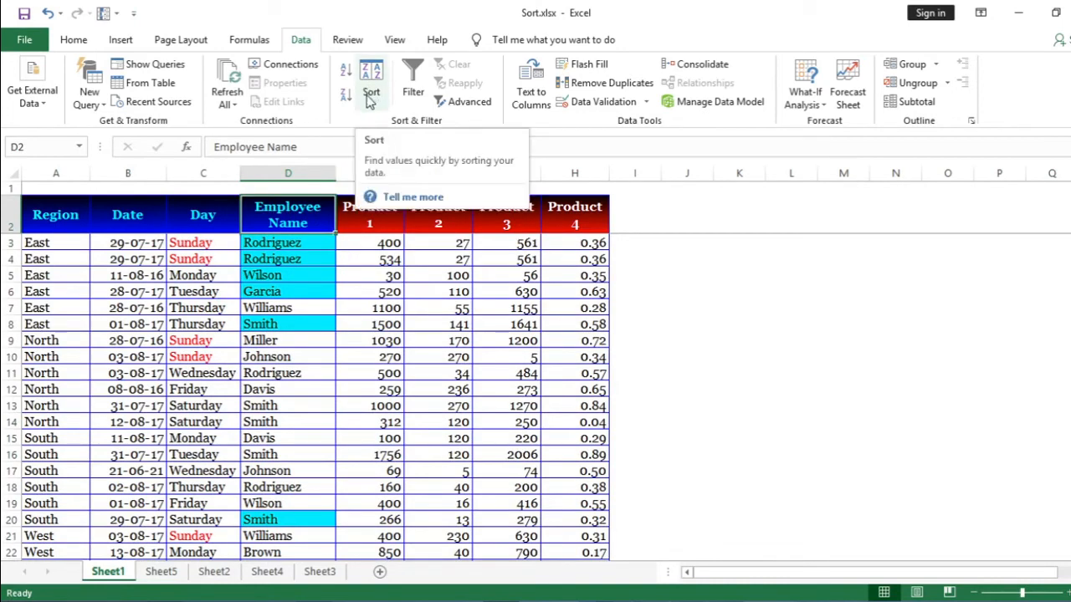
Step: Add a second custom sort level for the Day column below the Employee Name level
key("Left")
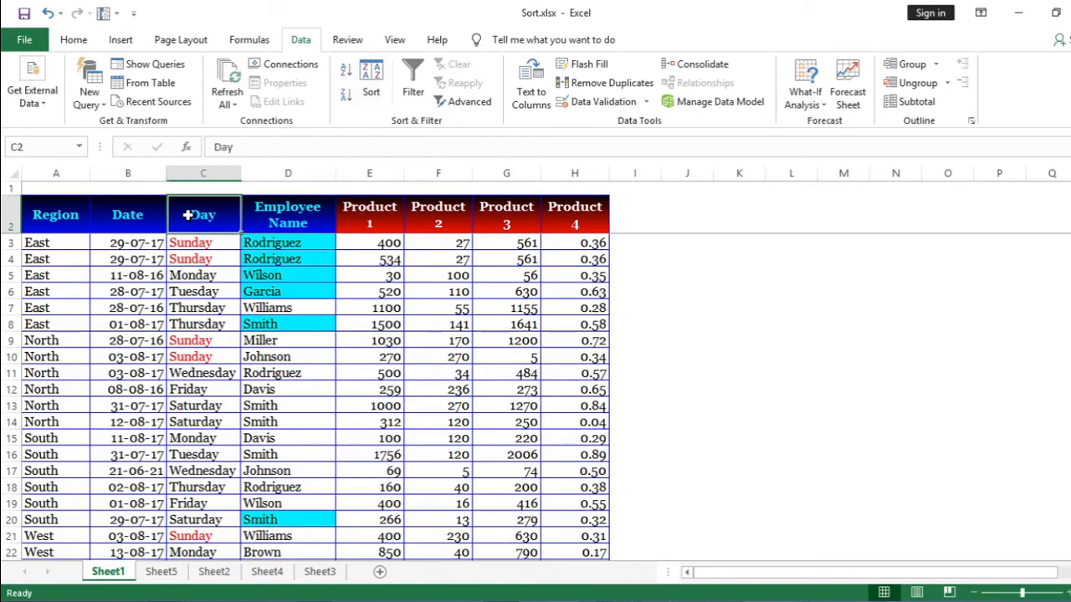
left_click(370, 91)
left_click(402, 294)
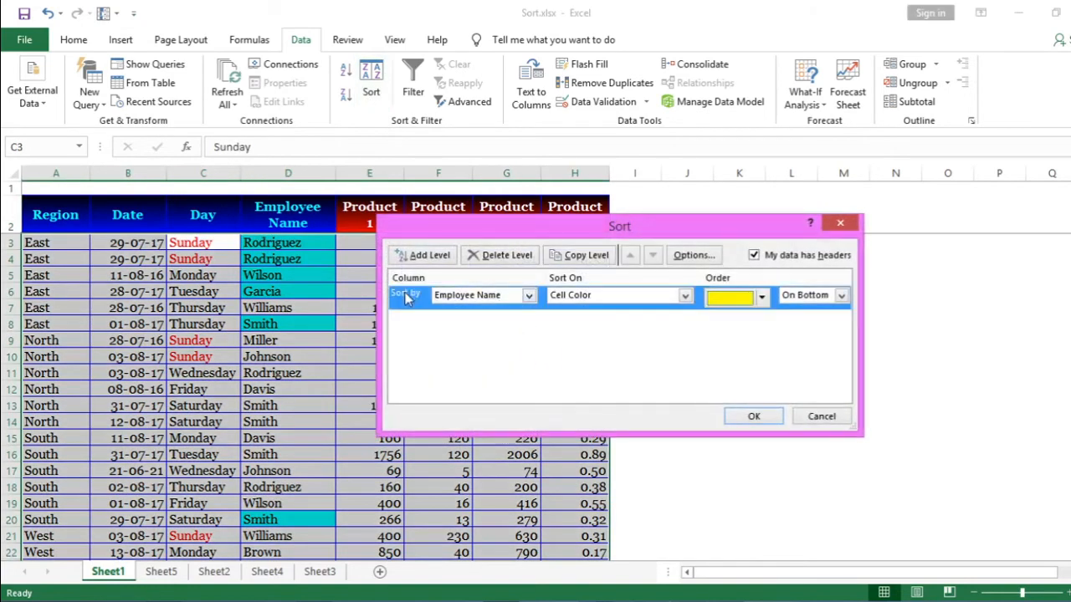
left_click(414, 255)
left_click(527, 319)
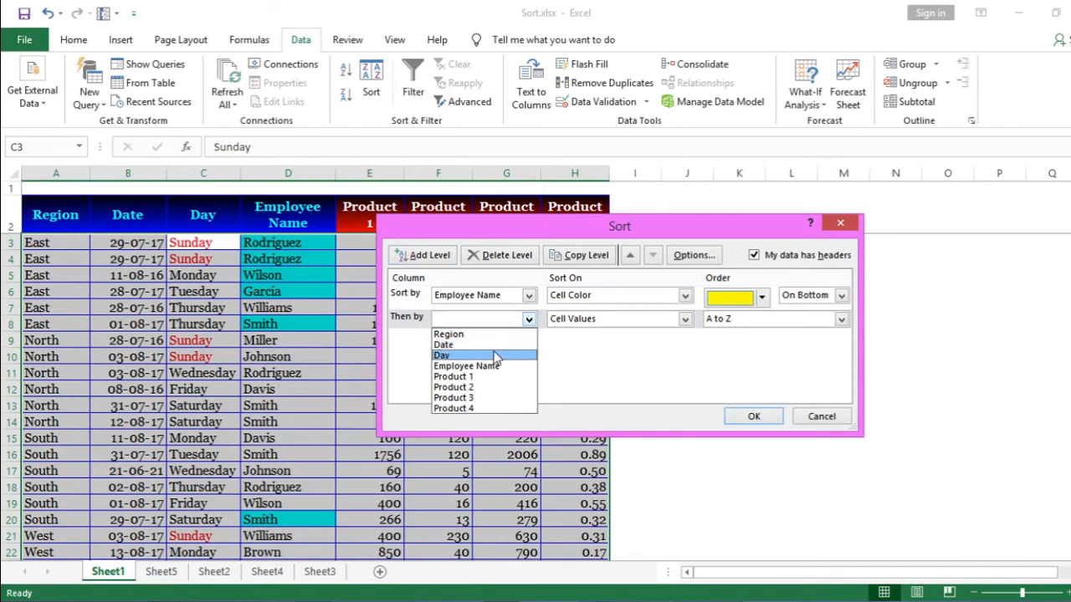
left_click(490, 356)
Step: Set the Day level to sort on Font Color with red On Top, apply the sort and check the Day column
left_click(615, 322)
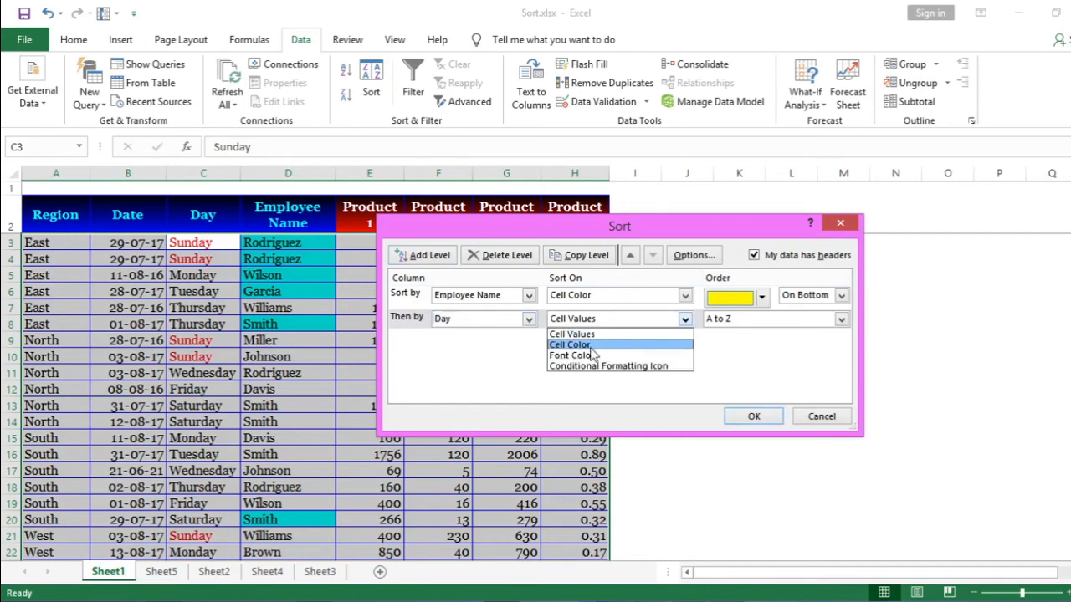
left_click(591, 356)
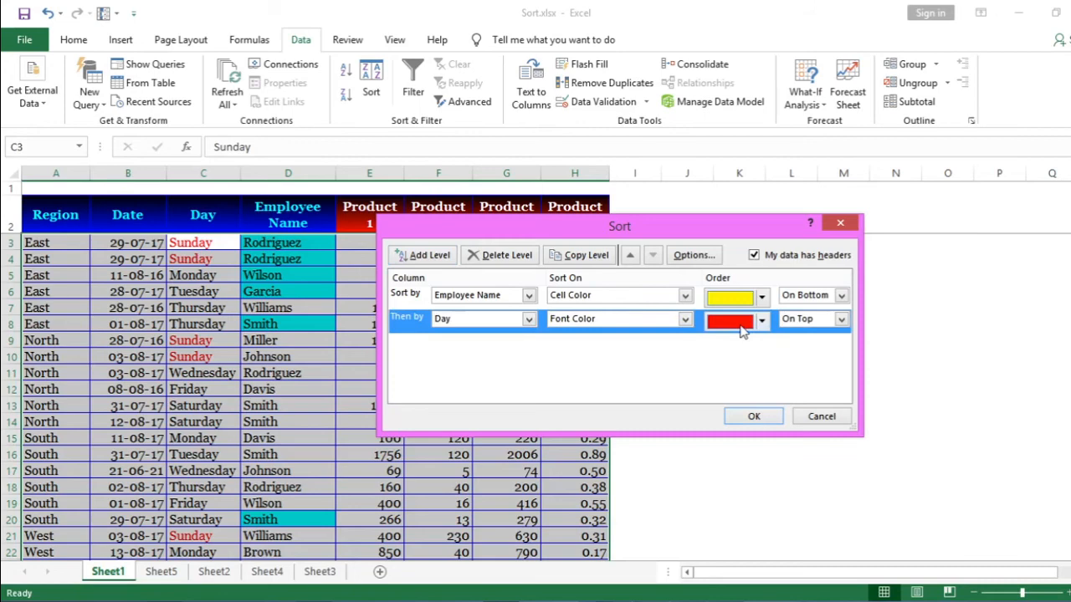
left_click(753, 416)
left_click_drag(209, 244, 191, 306)
left_click(300, 243)
left_click(364, 221)
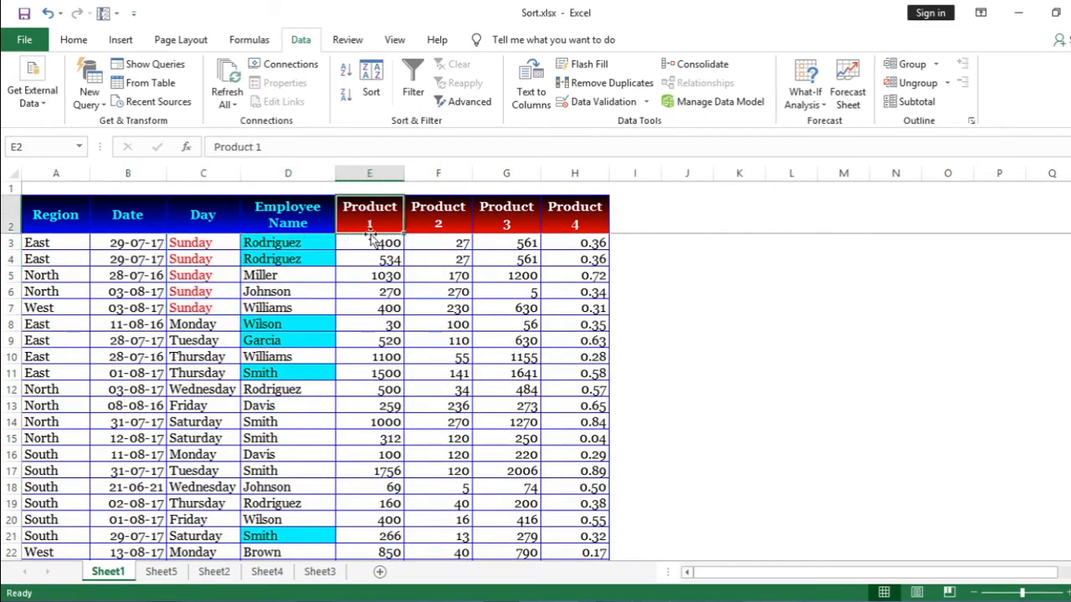
Step: Examine the orientation choices in the custom sort options and close the sort settings
left_click(370, 87)
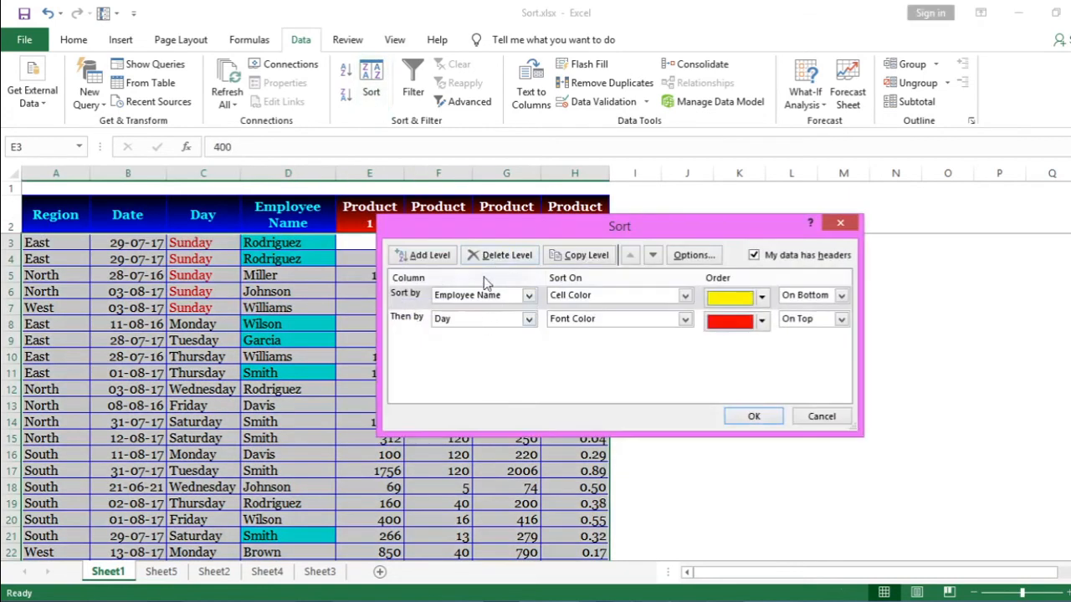
left_click(680, 260)
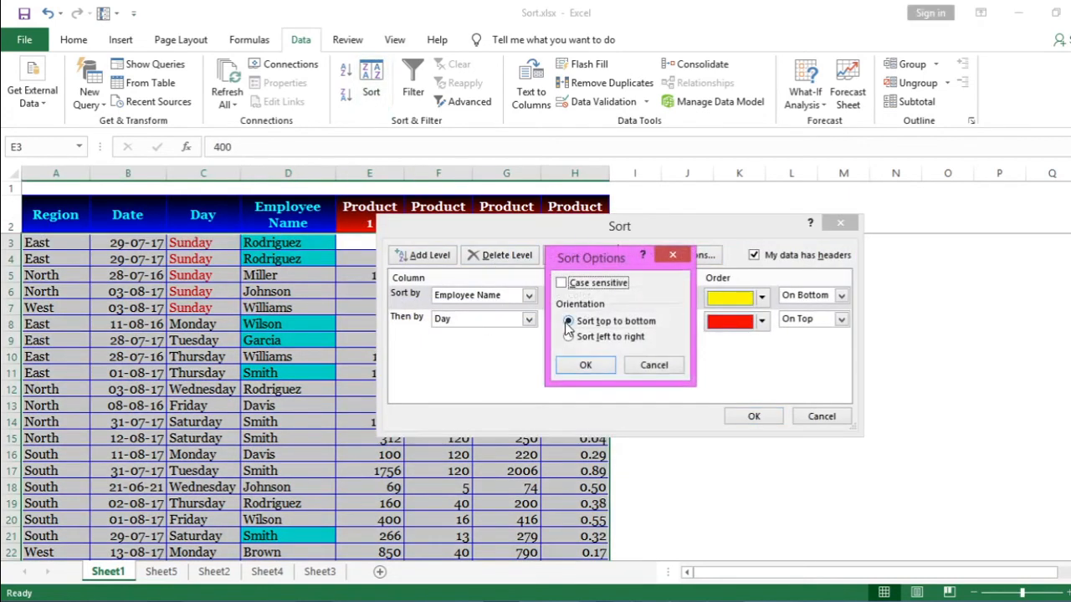
left_click(653, 366)
left_click(754, 416)
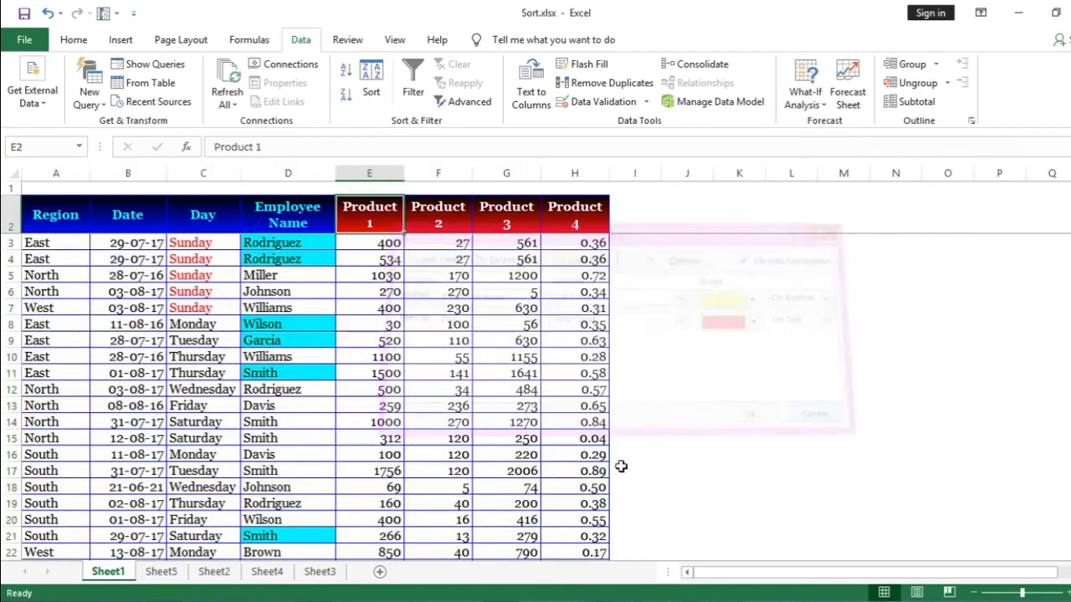
Step: Copy the Day and Employee Name columns of the table, including their headers
left_click(260, 278)
left_click(222, 203)
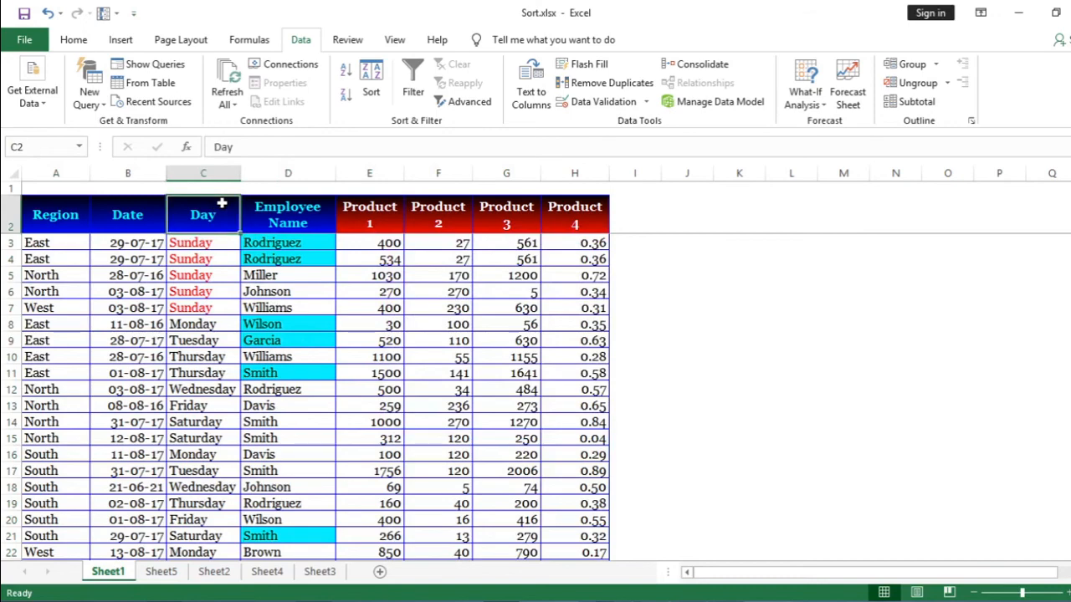
key("shift+Right")
key("ctrl+shift+Down")
key("ctrl+c")
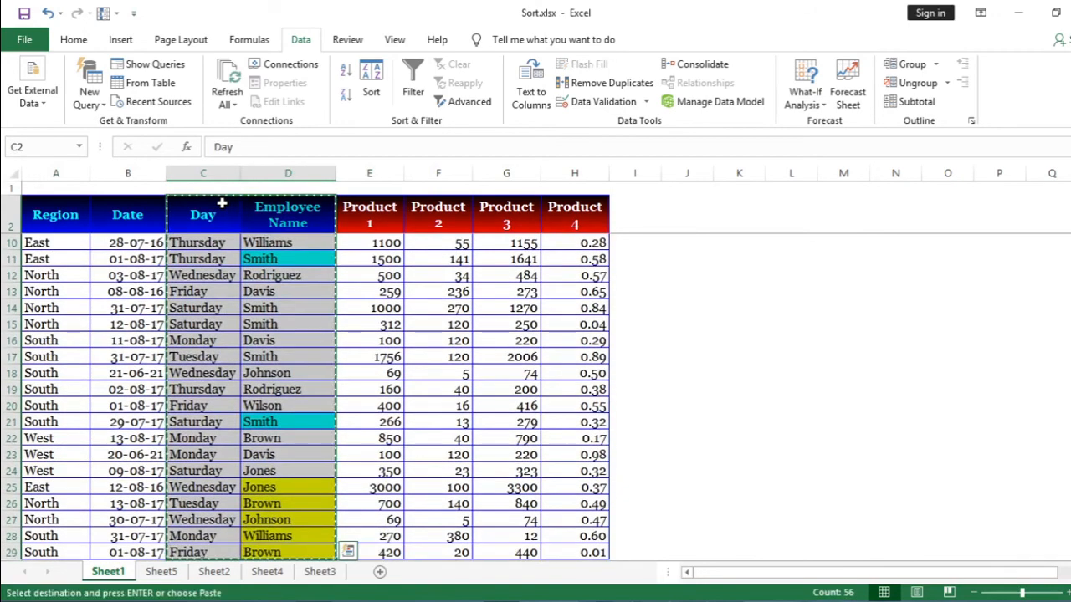
Step: Insert a new sheet and paste the copied columns at A1 as transposed values
left_click(379, 571)
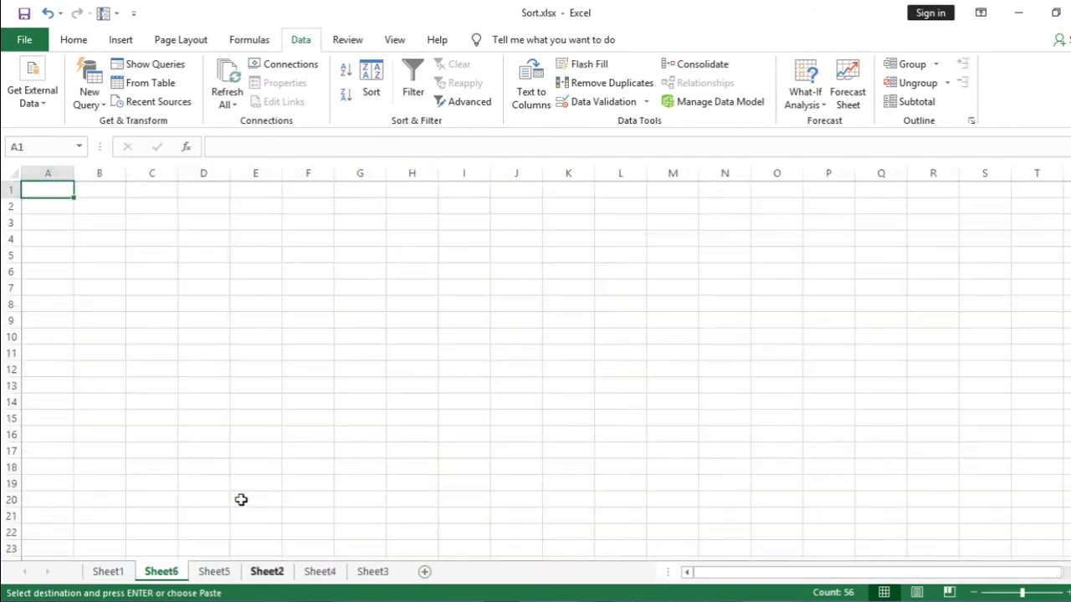
key("alt+e")
key("s")
key("e")
key("v")
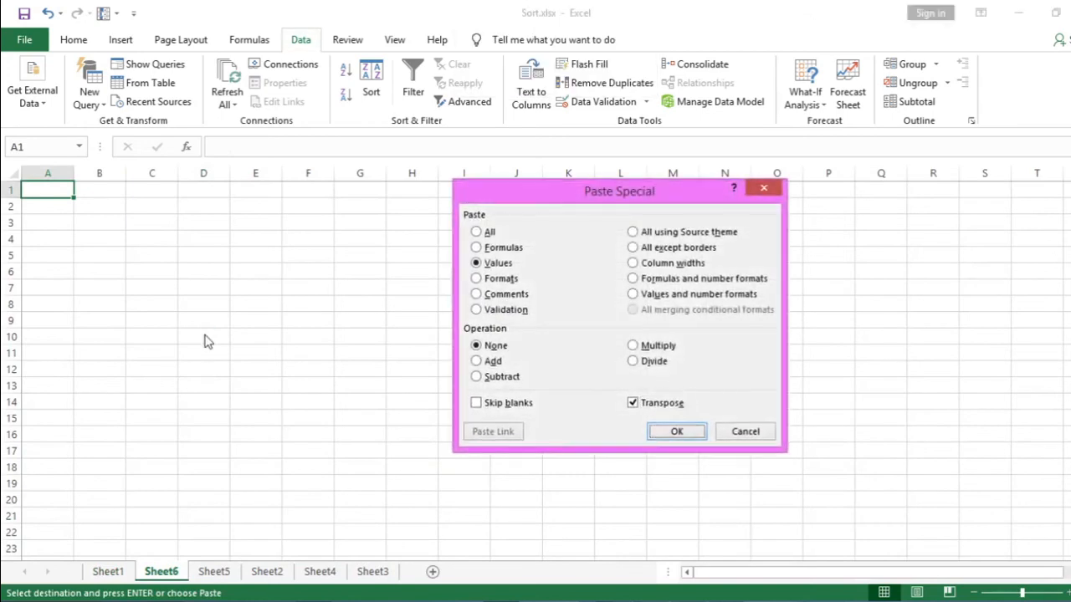
key("Return")
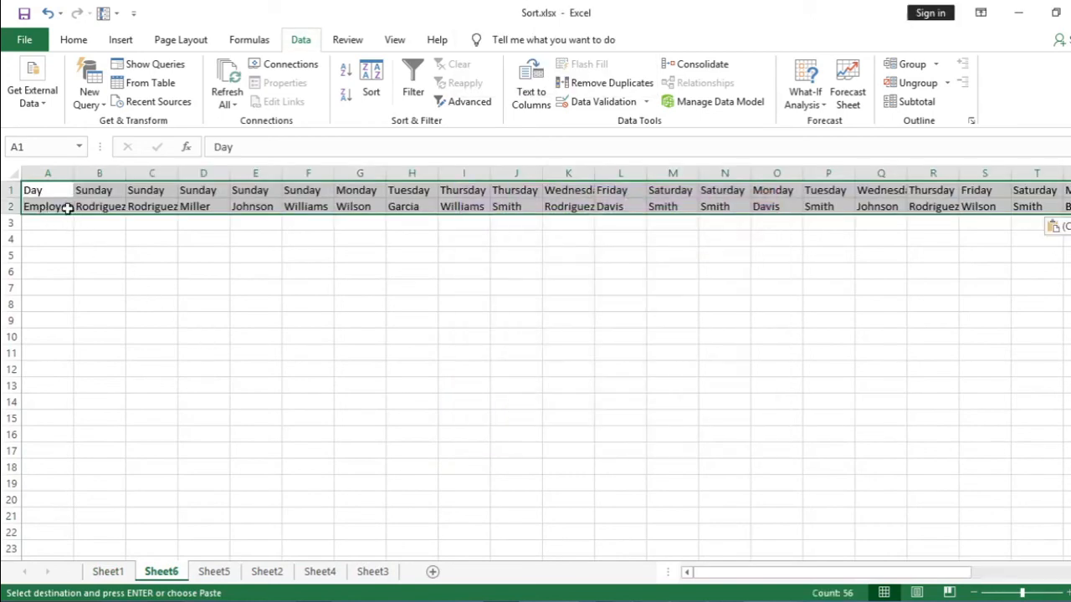
Step: Open the custom sort settings for the transposed data and change the orientation to Sort left to right
left_click(371, 81)
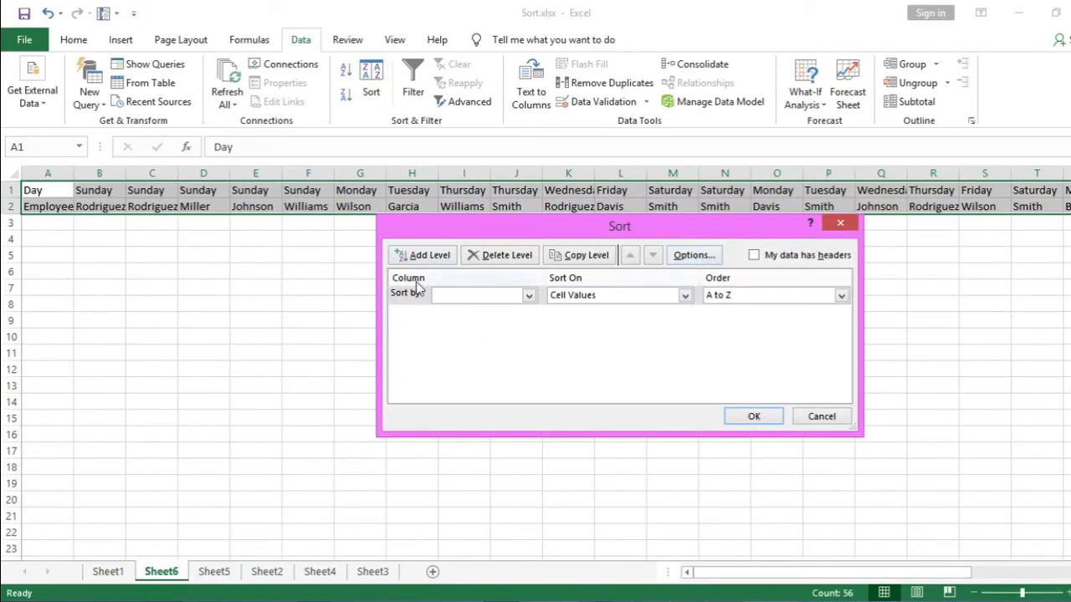
left_click(528, 296)
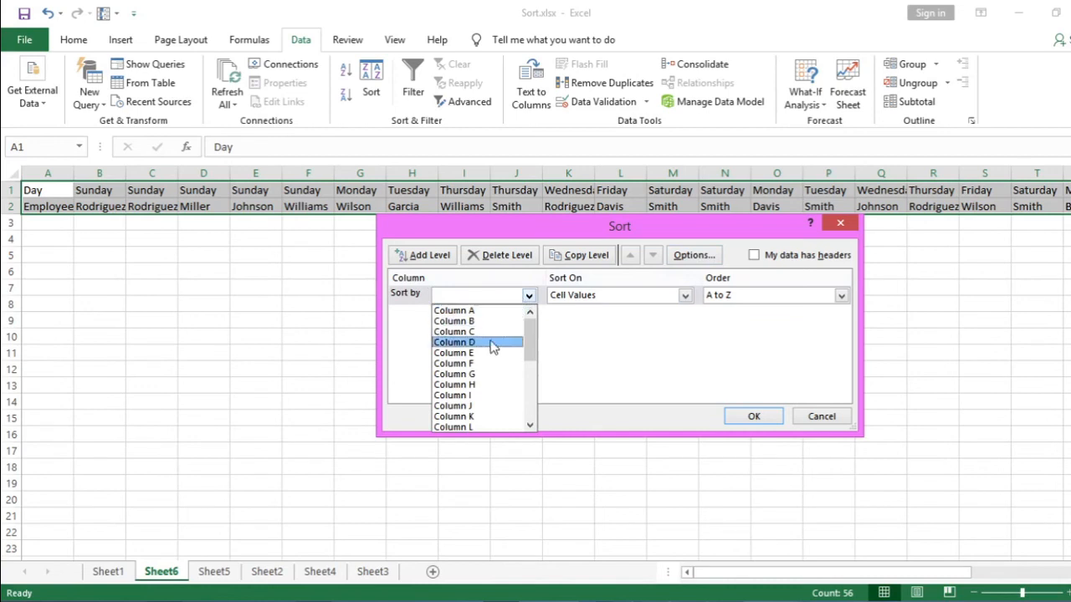
left_click(528, 298)
left_click(694, 256)
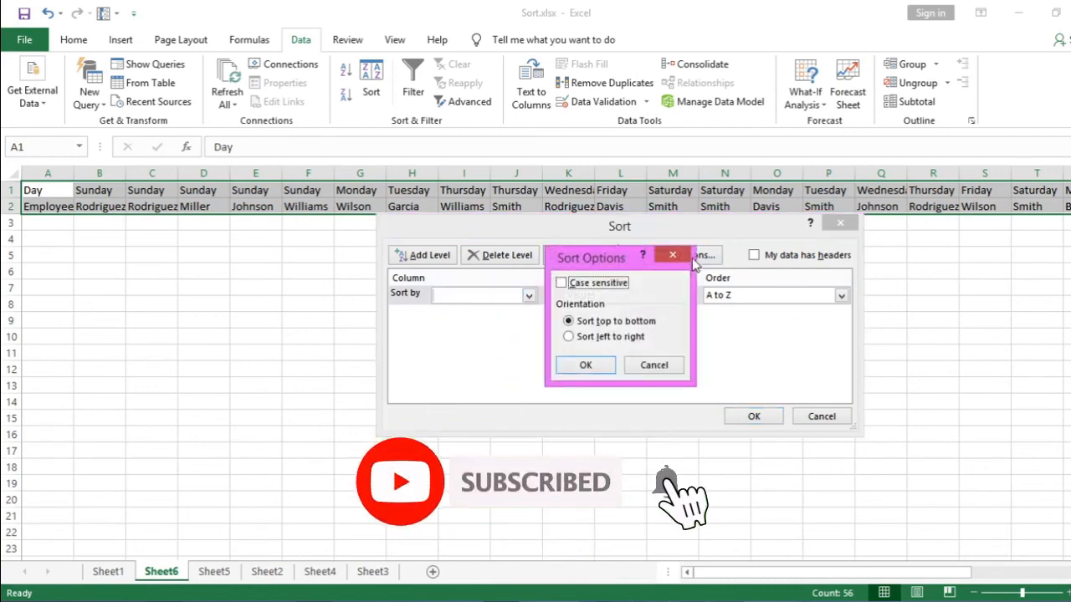
left_click(568, 336)
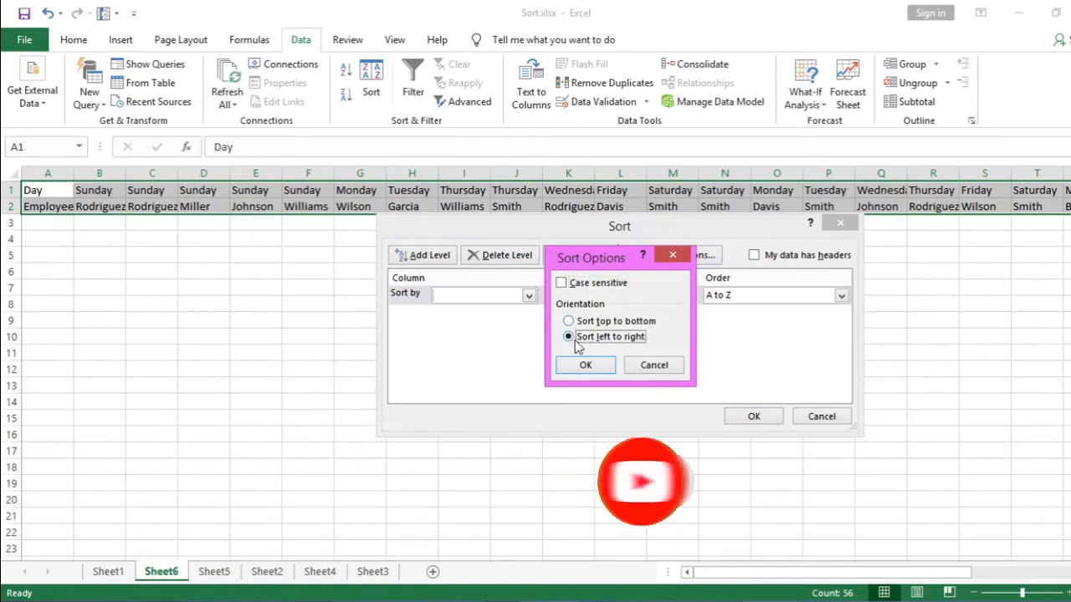
left_click(585, 366)
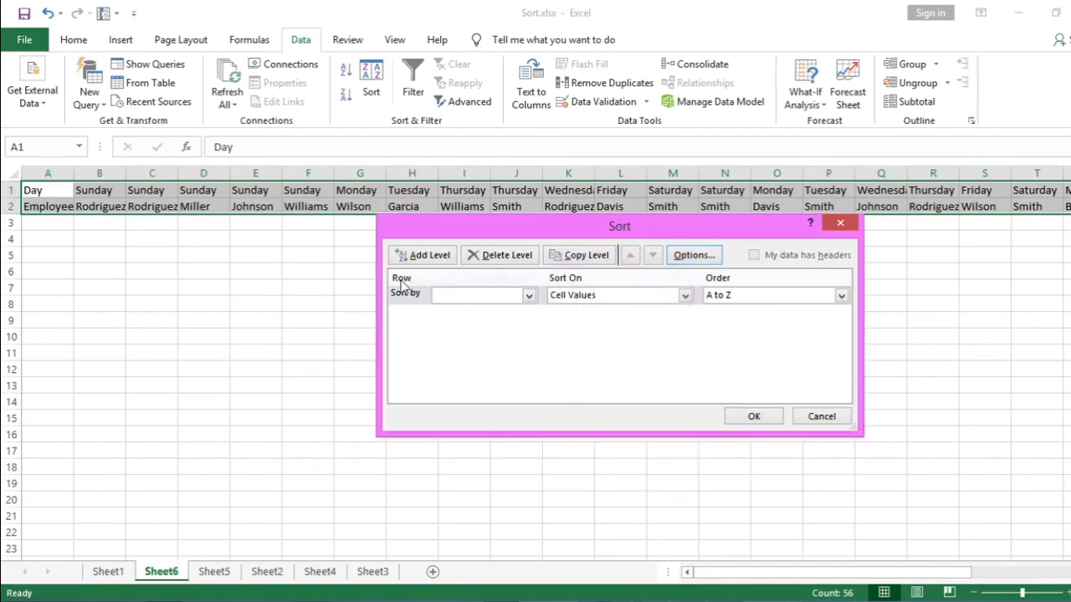
Step: Sort the transposed data by Row 2 on Cell Values from A to Z, then select cell A2
left_click(529, 298)
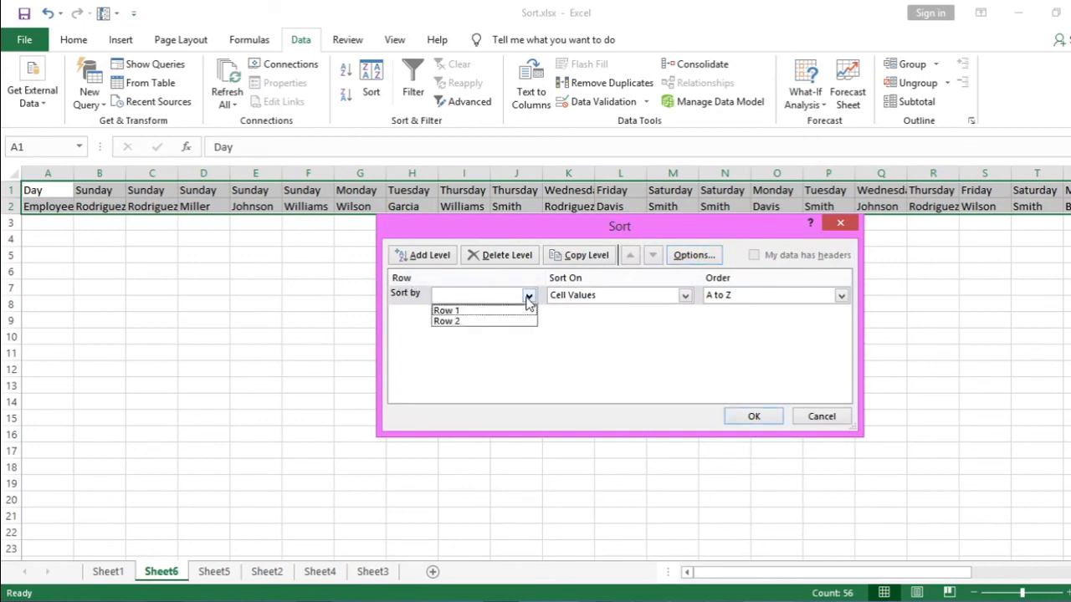
left_click(519, 320)
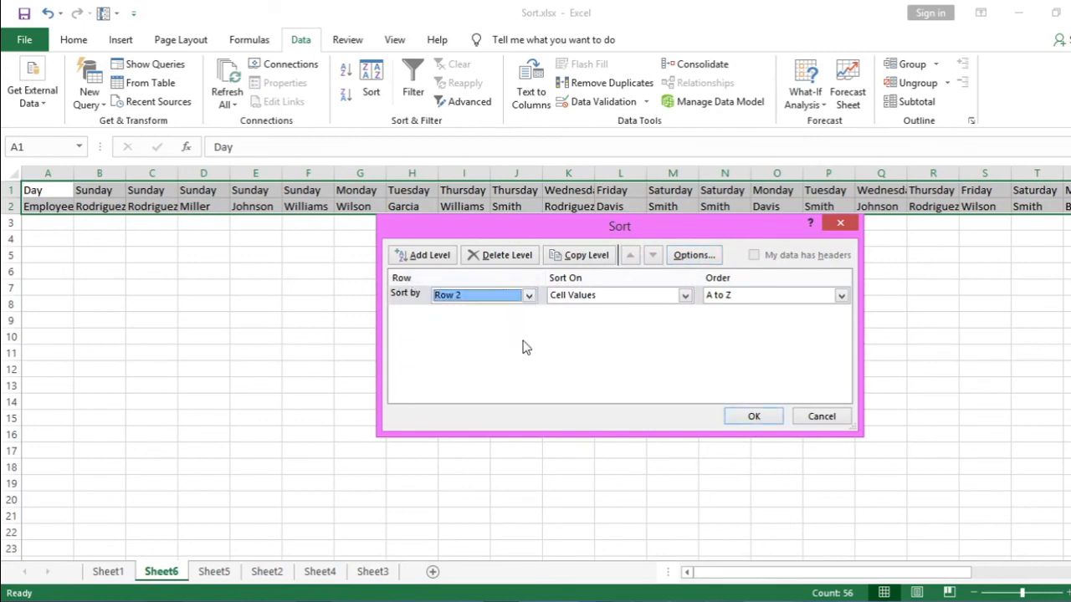
left_click(754, 419)
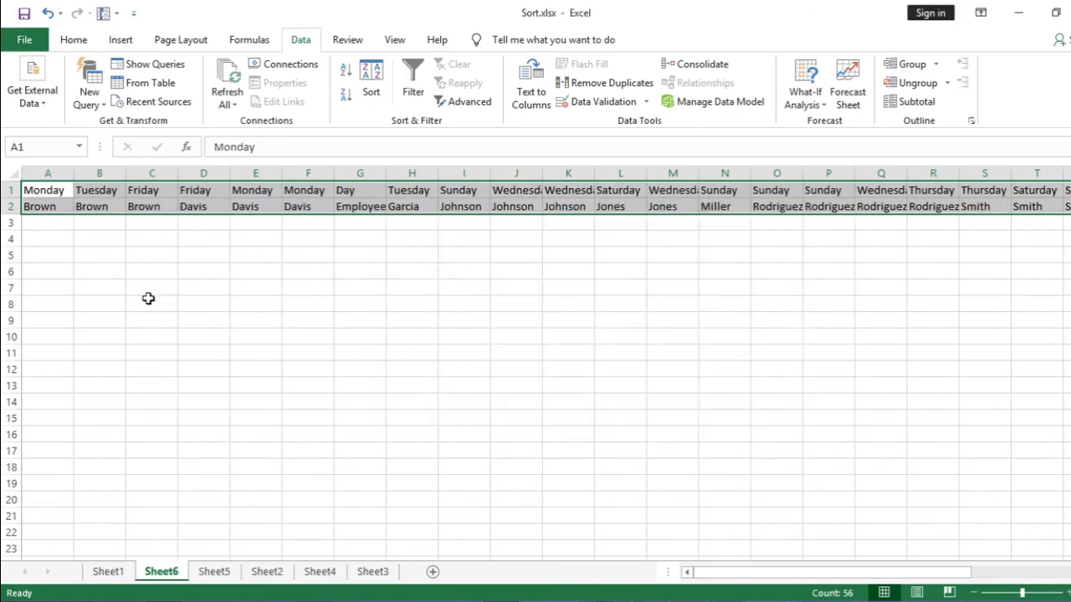
left_click(44, 210)
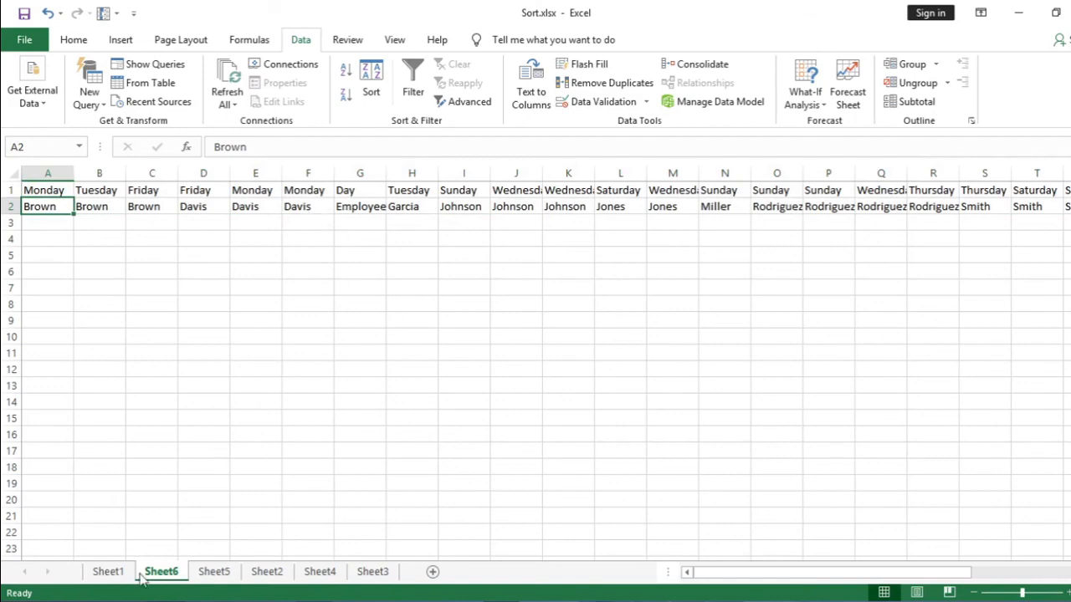
Step: Return to Sheet1 and select the Employee Name header cell
left_click(108, 572)
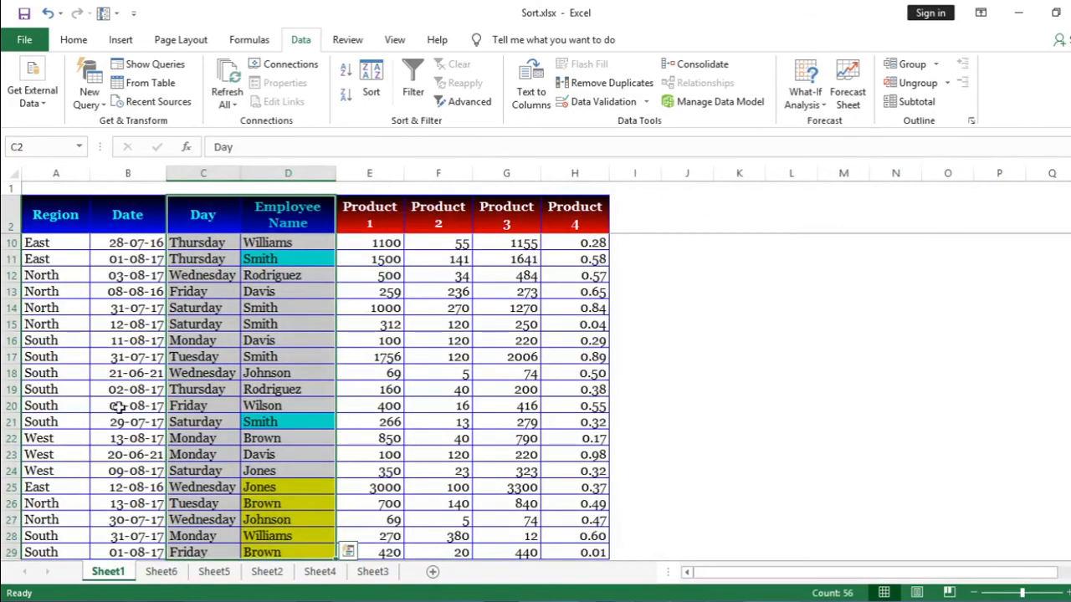
left_click(289, 226)
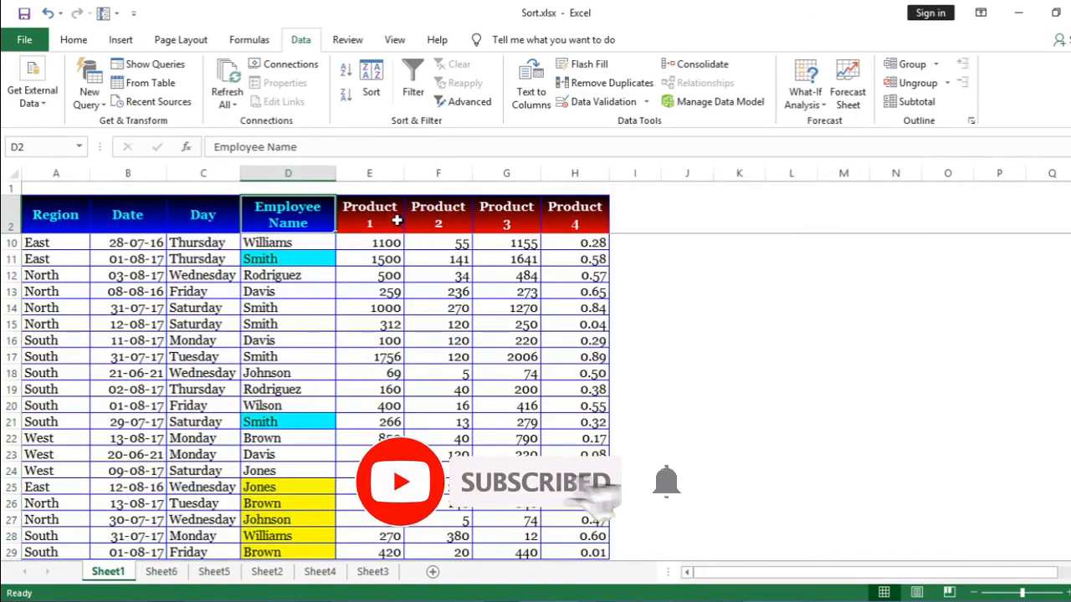